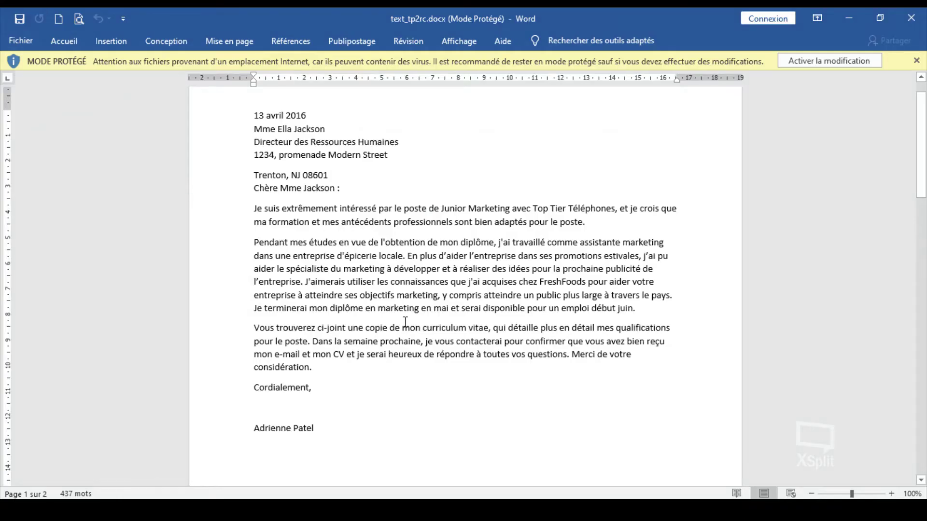
- Review the whole cover letter text, selecting it and then clearing the selection
{"action": "left_click", "coordinate": [923, 220]}
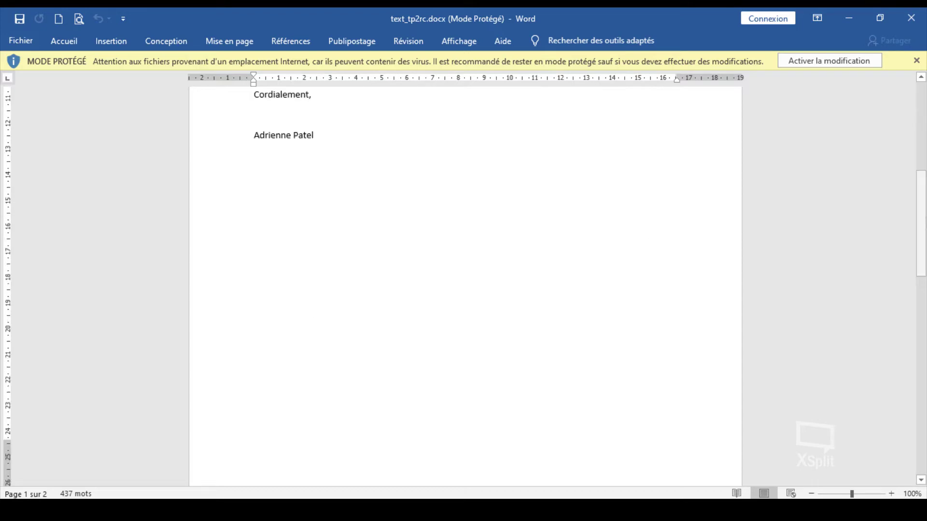
{"action": "scroll", "coordinate": [356, 424], "scroll_direction": "up", "scroll_amount": 10}
{"action": "left_click_drag", "start_coordinate": [356, 424], "coordinate": [255, 115]}
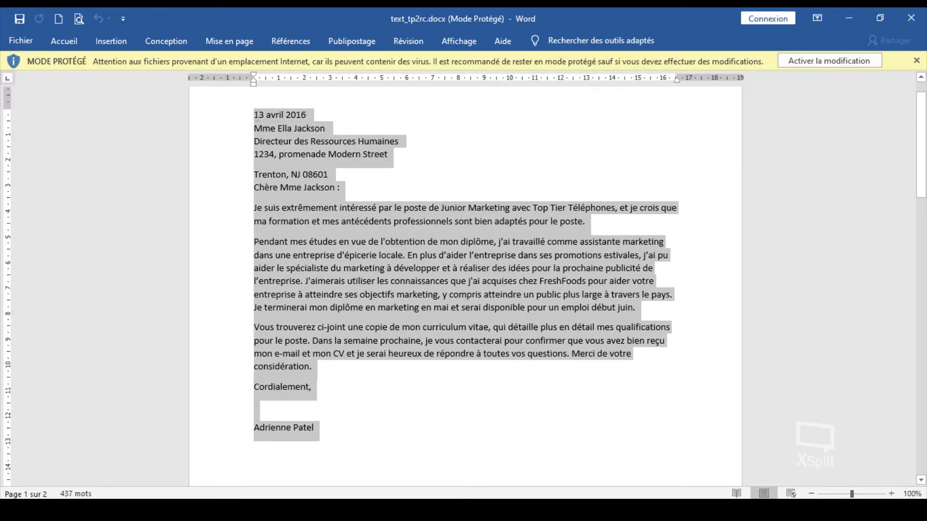
{"action": "scroll", "coordinate": [354, 309], "scroll_direction": "down", "scroll_amount": 20}
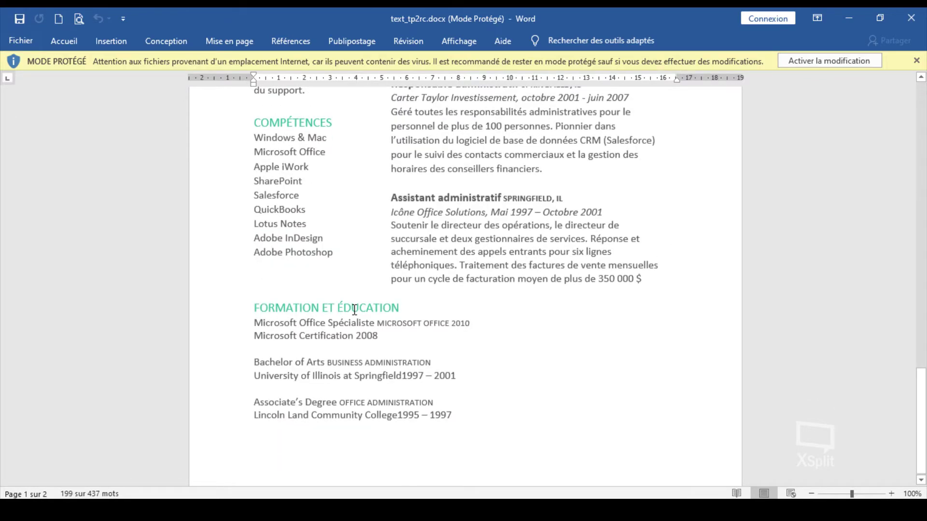
{"action": "scroll", "coordinate": [354, 309], "scroll_direction": "up", "scroll_amount": 20}
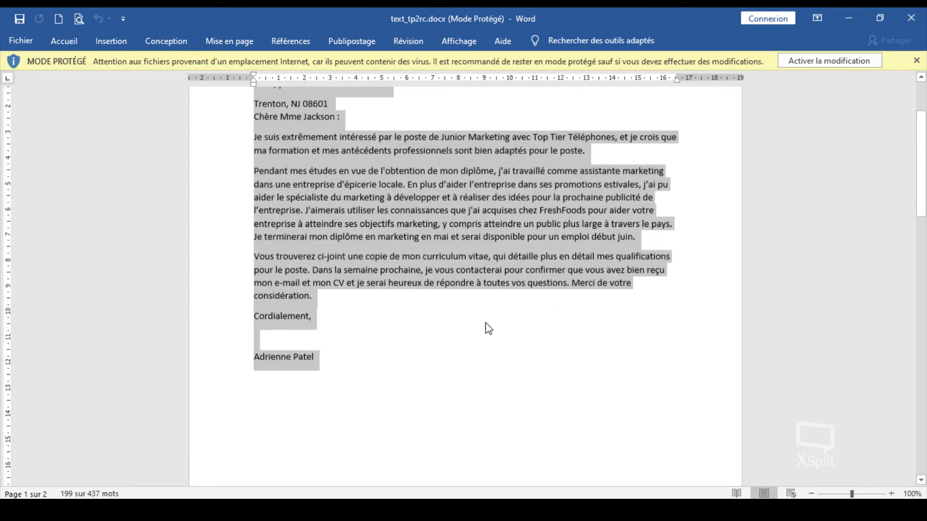
{"action": "scroll", "coordinate": [487, 327], "scroll_direction": "up", "scroll_amount": 3}
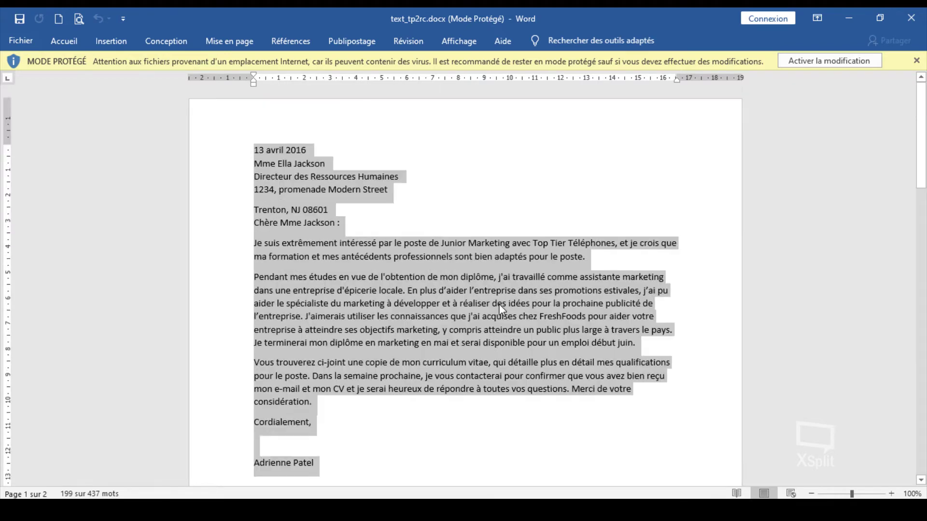
{"action": "left_click", "coordinate": [455, 257]}
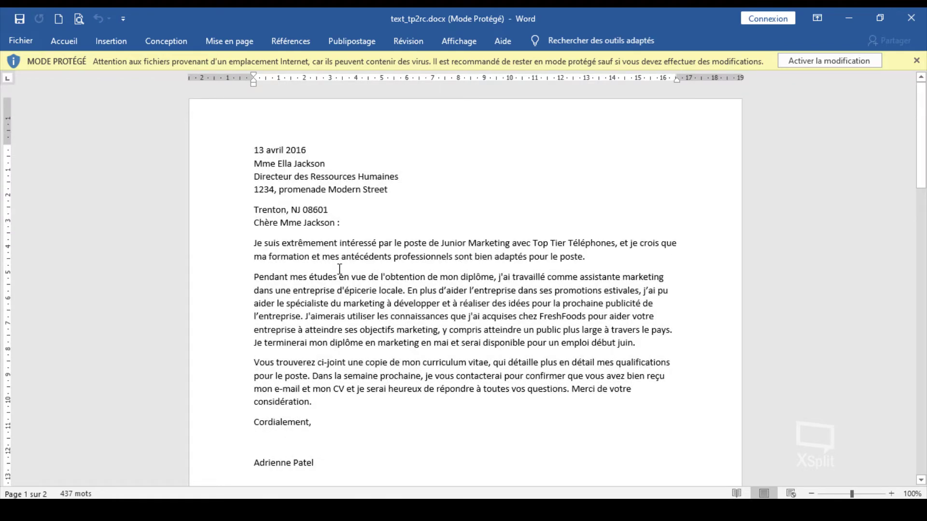
- Enable editing of the protected document and place the cursor in the first paragraph
{"action": "left_click", "coordinate": [811, 58]}
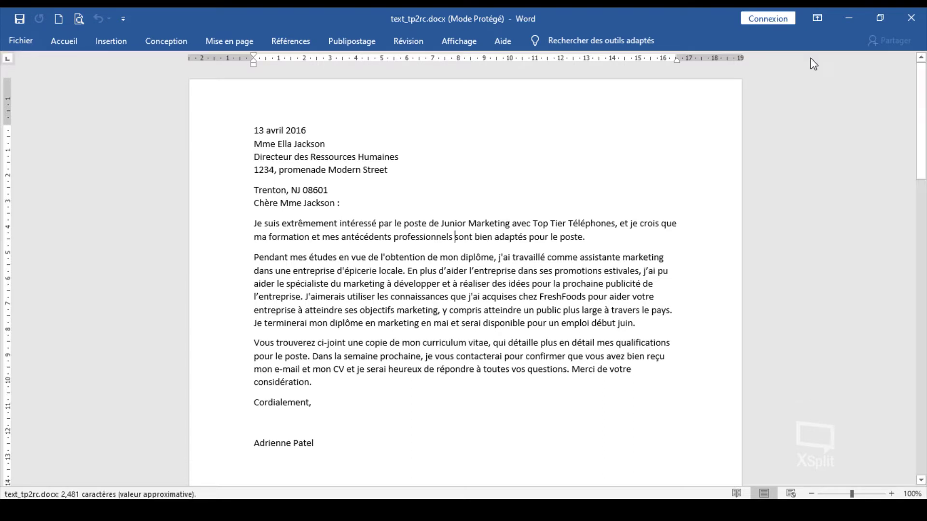
{"action": "left_click", "coordinate": [455, 236]}
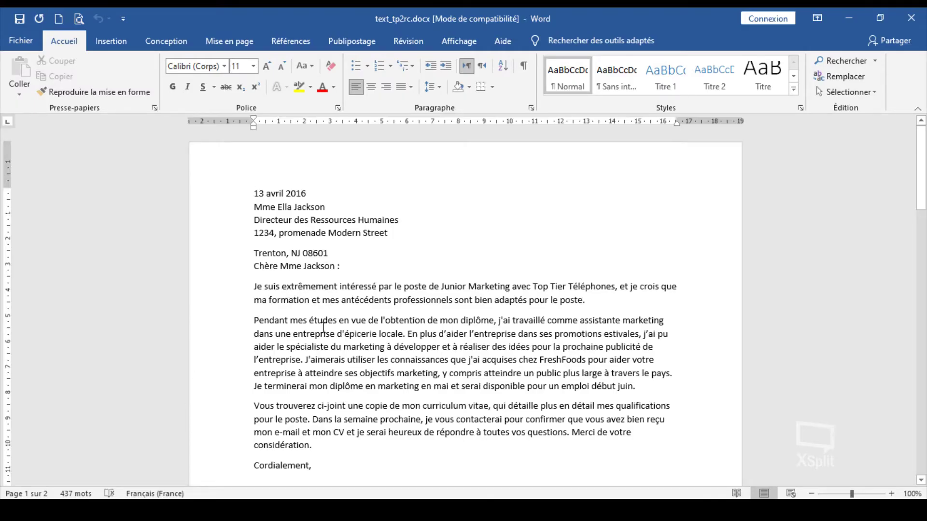
{"action": "scroll", "coordinate": [323, 327], "scroll_direction": "up", "scroll_amount": 3, "text": "ctrl"}
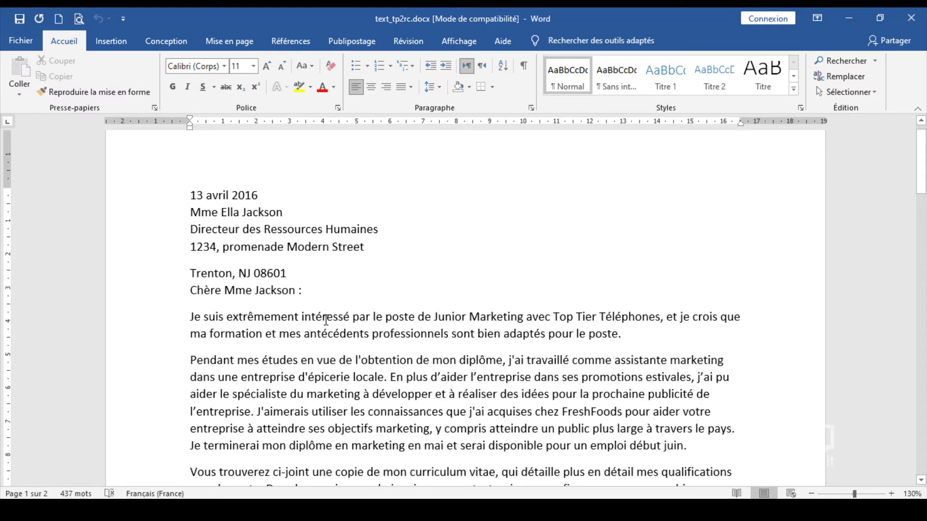
{"action": "scroll", "coordinate": [324, 323], "scroll_direction": "down", "scroll_amount": 1}
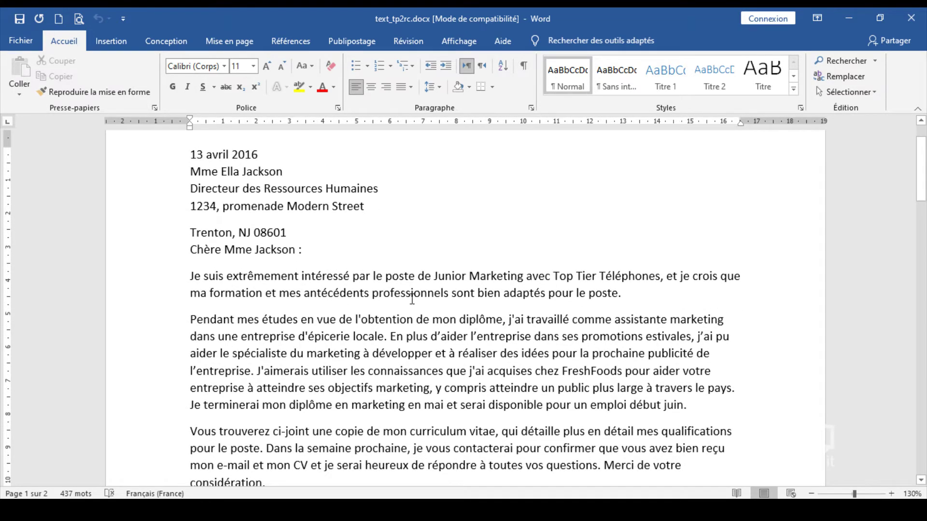
{"action": "scroll", "coordinate": [413, 298], "scroll_direction": "down", "scroll_amount": 4, "text": "ctrl"}
{"action": "scroll", "coordinate": [413, 299], "scroll_direction": "up", "scroll_amount": 5, "text": "ctrl"}
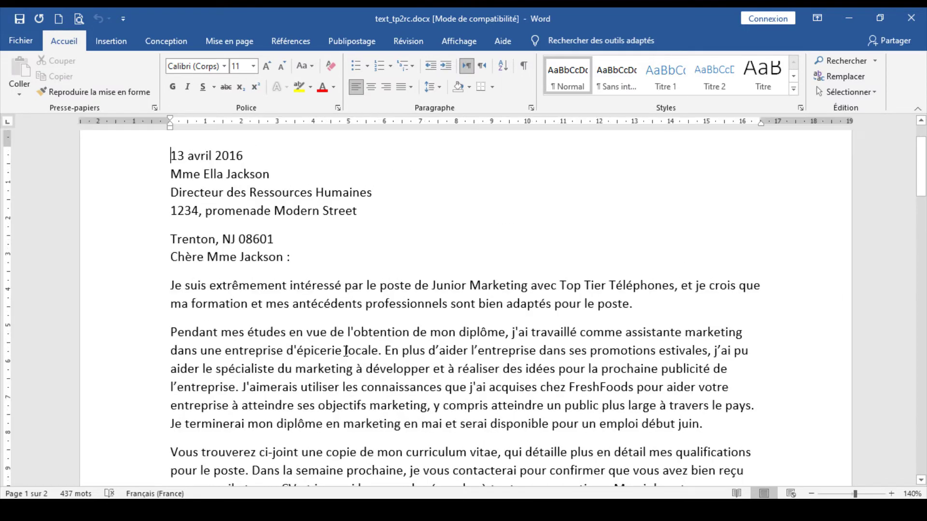
- Tab-indent the Je suis, Pendant mes études and Vous trouverez paragraphs, then switch to PowerPoint
{"action": "left_click", "coordinate": [172, 288]}
{"action": "key", "text": "Tab"}
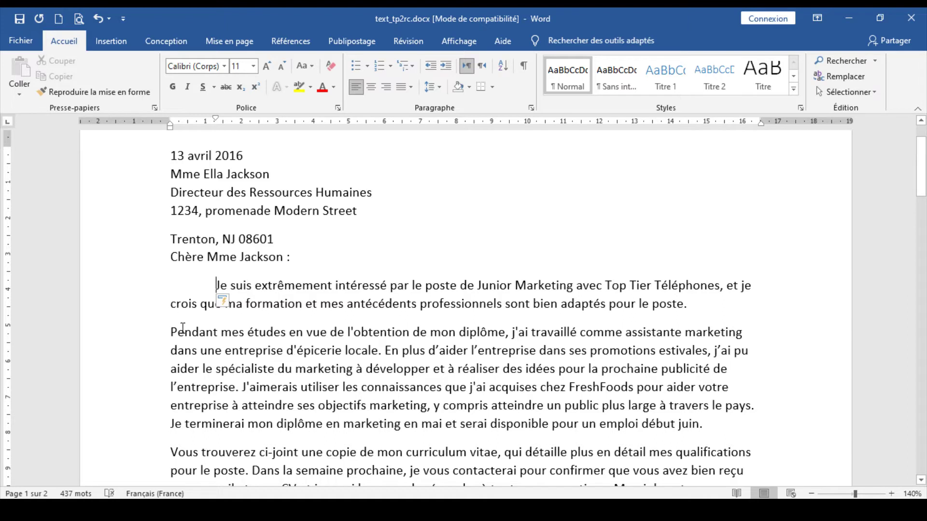
{"action": "scroll", "coordinate": [182, 328], "scroll_direction": "down", "scroll_amount": 1}
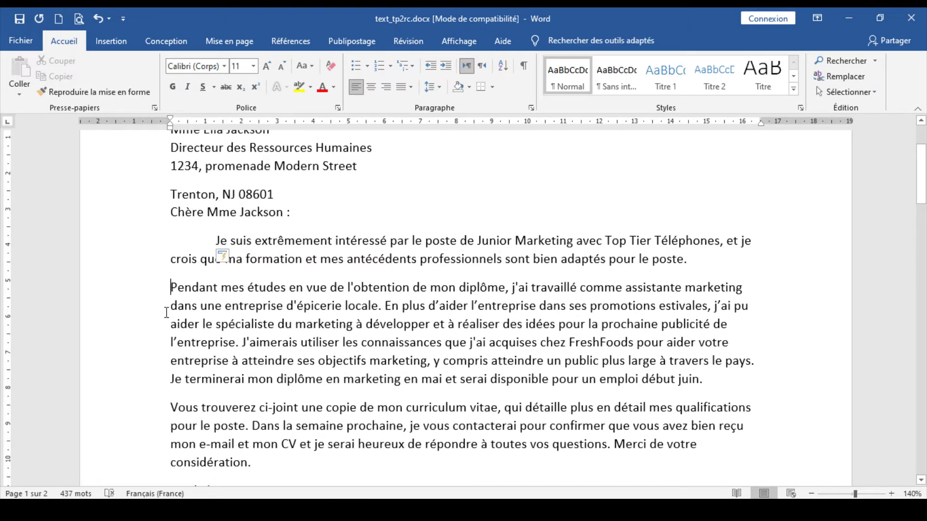
{"action": "key", "text": "Tab"}
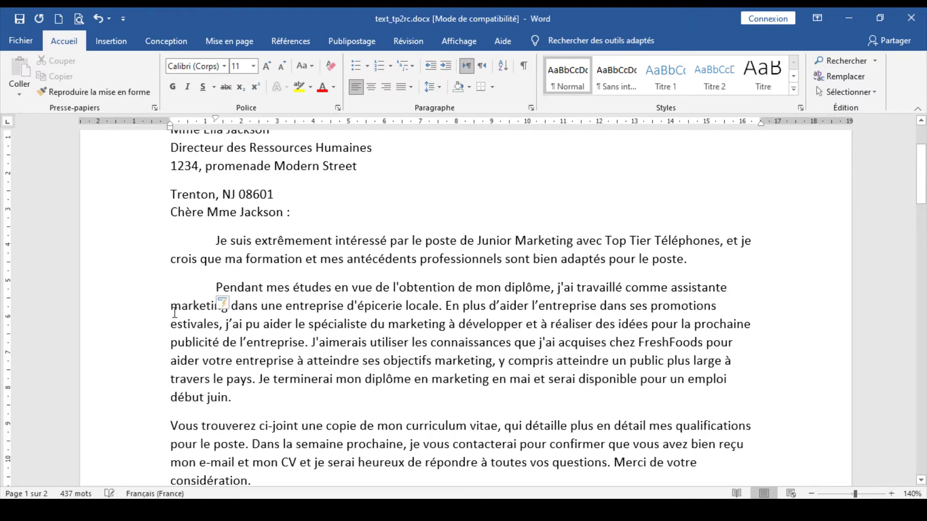
{"action": "scroll", "coordinate": [166, 312], "scroll_direction": "down", "scroll_amount": 3}
{"action": "left_click", "coordinate": [167, 292]}
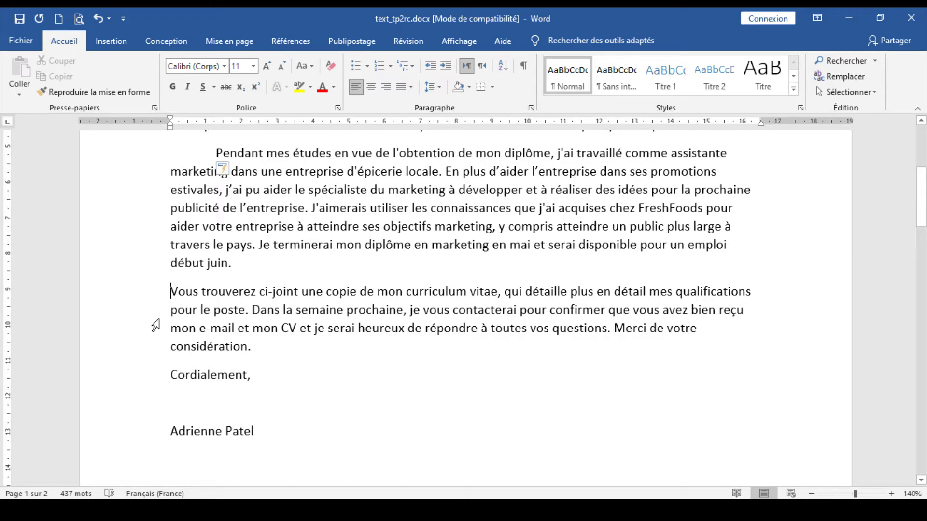
{"action": "key", "text": "Tab"}
{"action": "scroll", "coordinate": [218, 340], "scroll_direction": "up", "scroll_amount": 3}
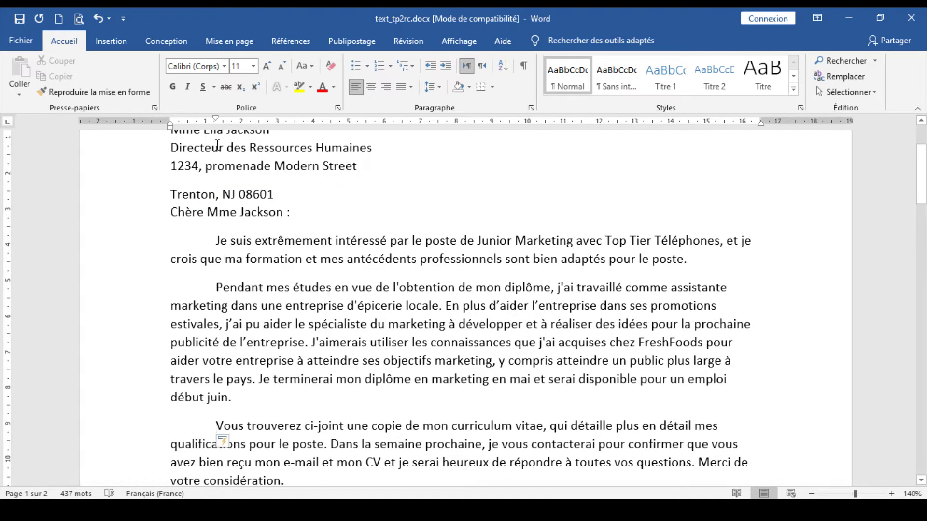
{"action": "scroll", "coordinate": [219, 305], "scroll_direction": "up", "scroll_amount": 2}
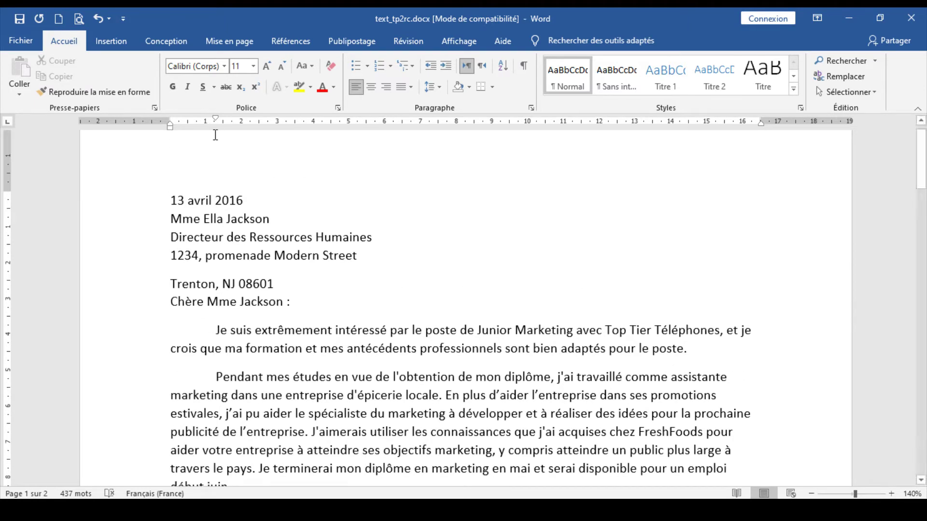
{"action": "scroll", "coordinate": [199, 278], "scroll_direction": "down", "scroll_amount": 3}
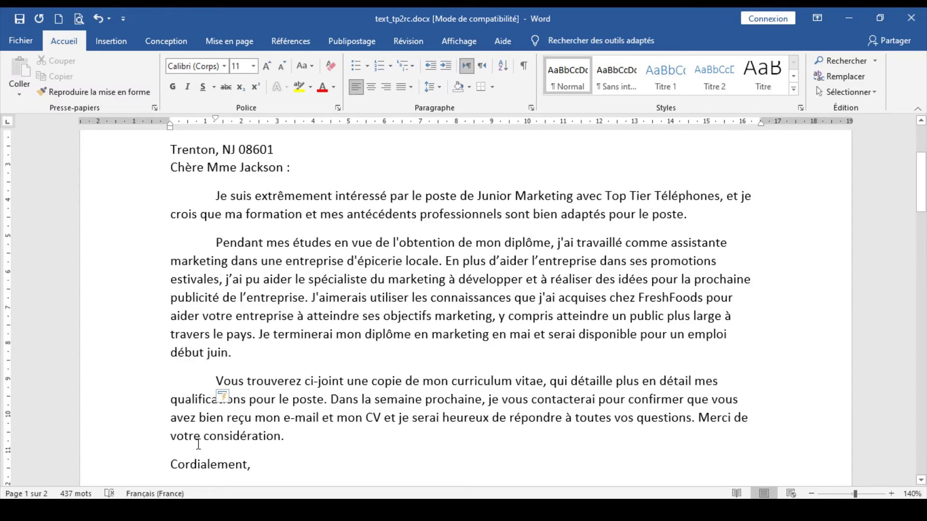
{"action": "key", "text": "alt+Tab"}
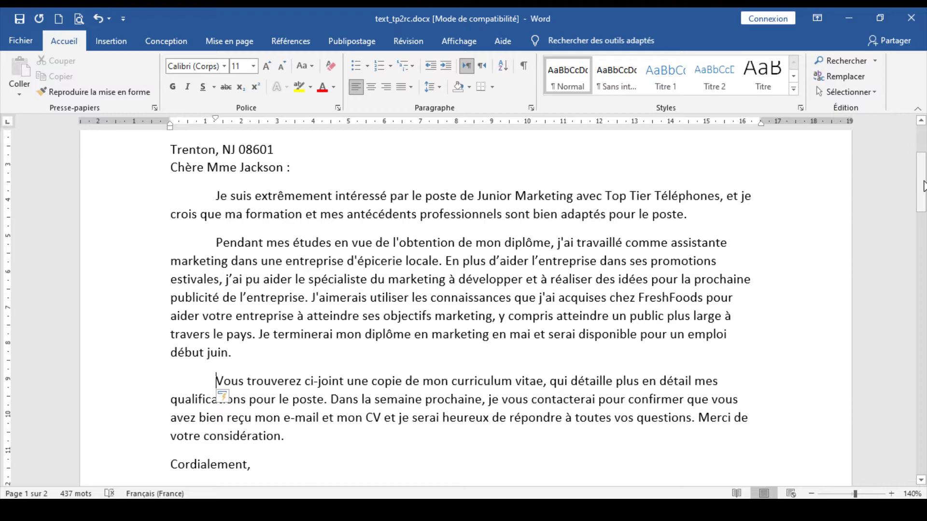
- Bring page 2's résumé with the FORMATION ET ÉDUCATION section into view in Word
{"action": "mouse_move", "coordinate": [923, 185]}
{"action": "left_mouse_down"}
{"action": "mouse_move", "coordinate": [925, 403]}
{"action": "mouse_move", "coordinate": [921, 370]}
{"action": "left_mouse_up"}
{"action": "scroll", "coordinate": [590, 283], "scroll_direction": "down", "scroll_amount": 4}
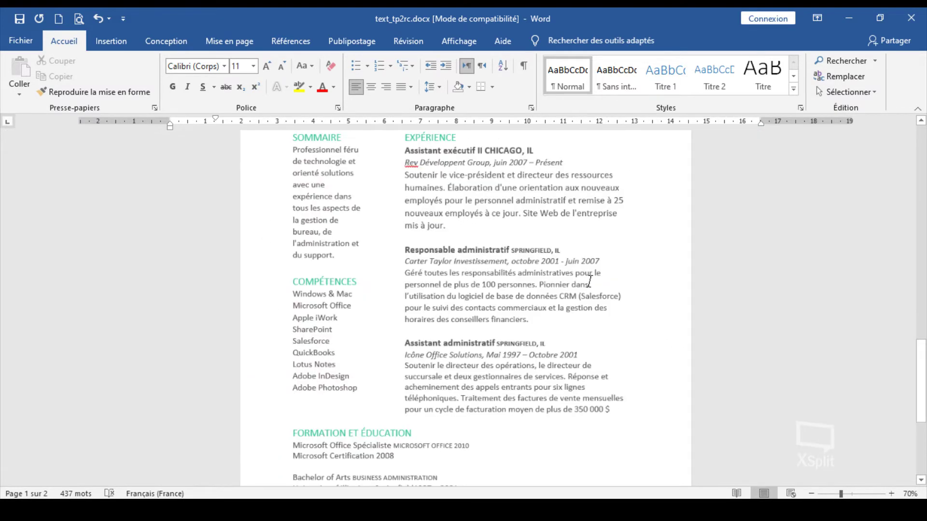
{"action": "scroll", "coordinate": [463, 312], "scroll_direction": "down", "scroll_amount": 3}
{"action": "scroll", "coordinate": [462, 313], "scroll_direction": "up", "scroll_amount": 1}
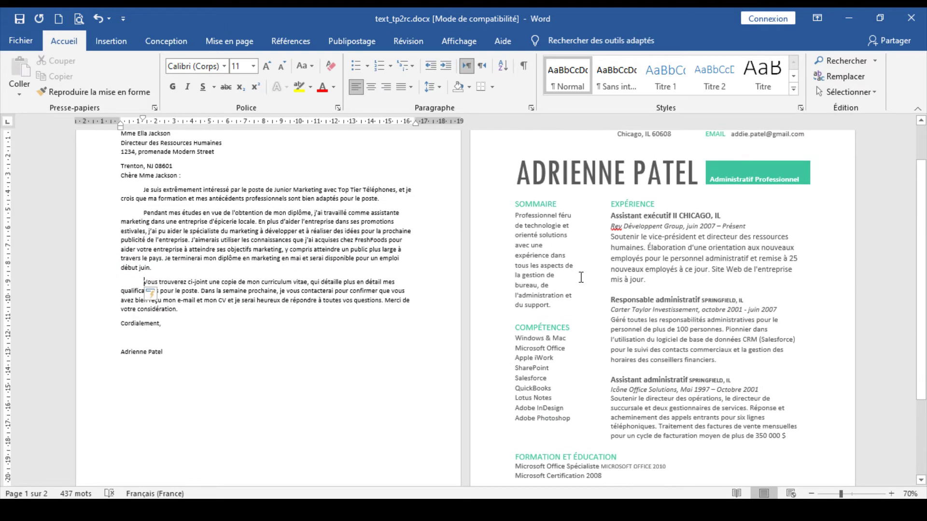
{"action": "scroll", "coordinate": [630, 263], "scroll_direction": "up", "scroll_amount": 2}
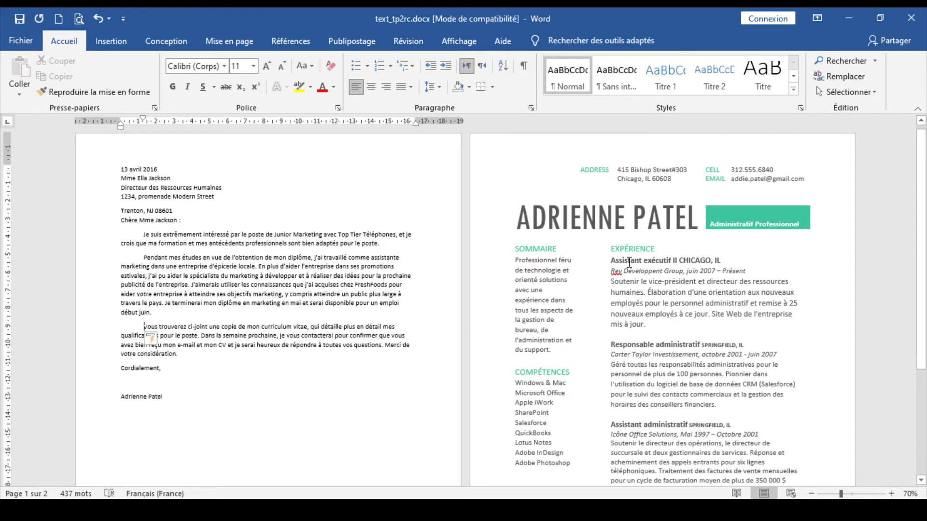
{"action": "key", "text": "alt+Tab"}
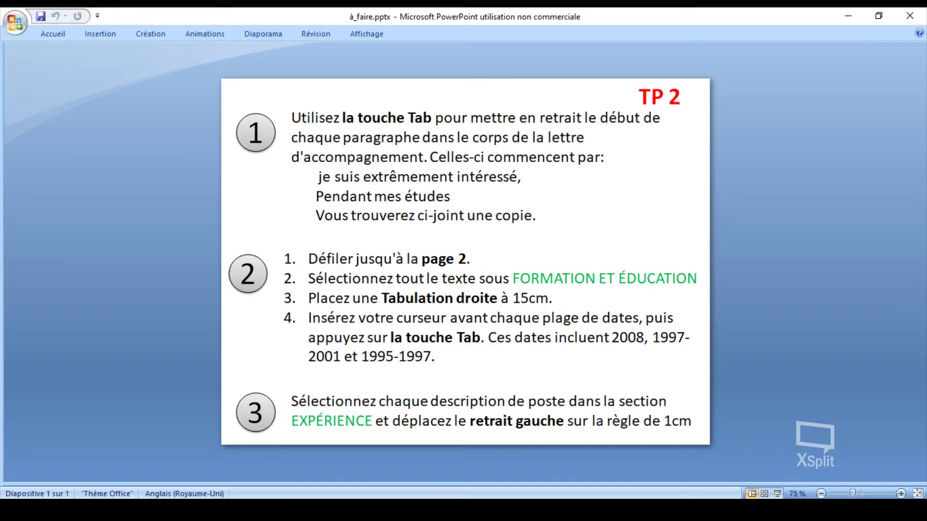
{"action": "key", "text": "alt+Tab"}
{"action": "scroll", "coordinate": [575, 338], "scroll_direction": "down", "scroll_amount": 2}
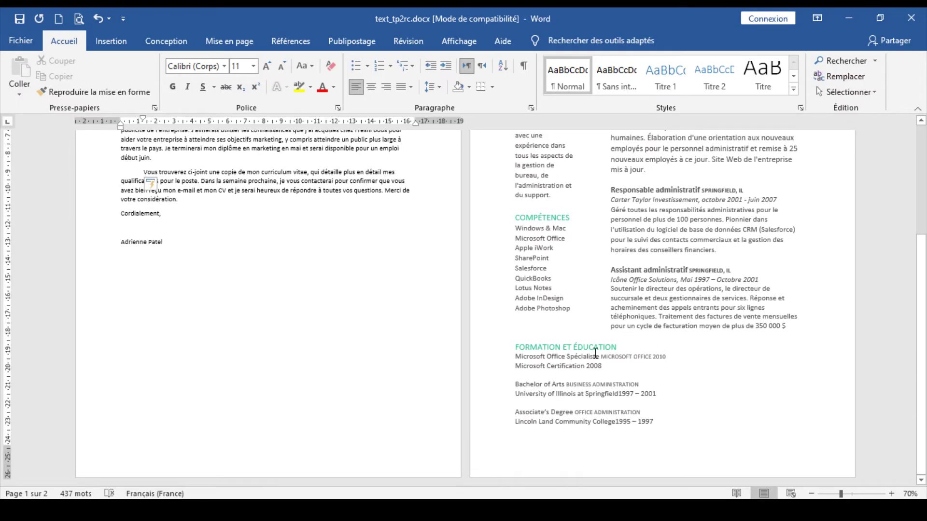
- Select the FORMATION ET ÉDUCATION entries, then switch to the PowerPoint instruction slide
{"action": "left_click", "coordinate": [665, 420]}
{"action": "left_click_drag", "start_coordinate": [665, 420], "coordinate": [504, 360]}
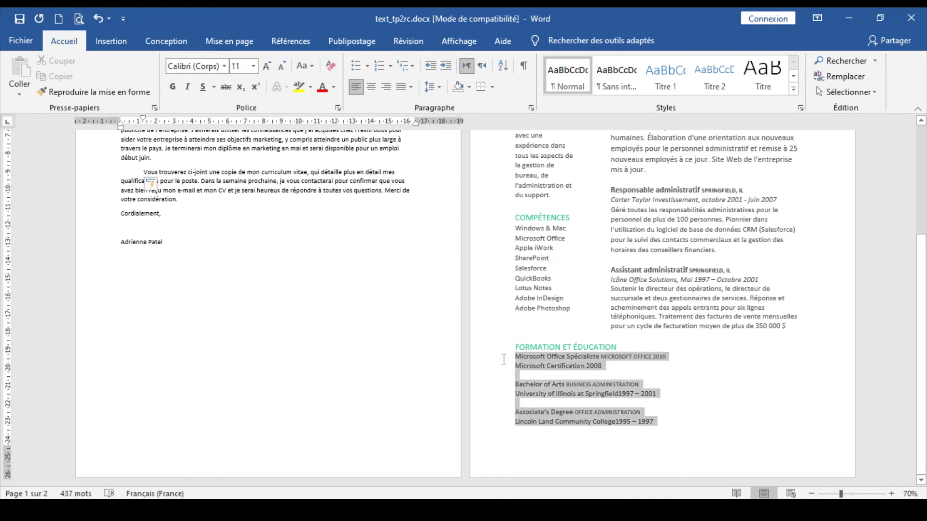
{"action": "scroll", "coordinate": [621, 401], "scroll_direction": "up", "scroll_amount": 5, "text": "ctrl"}
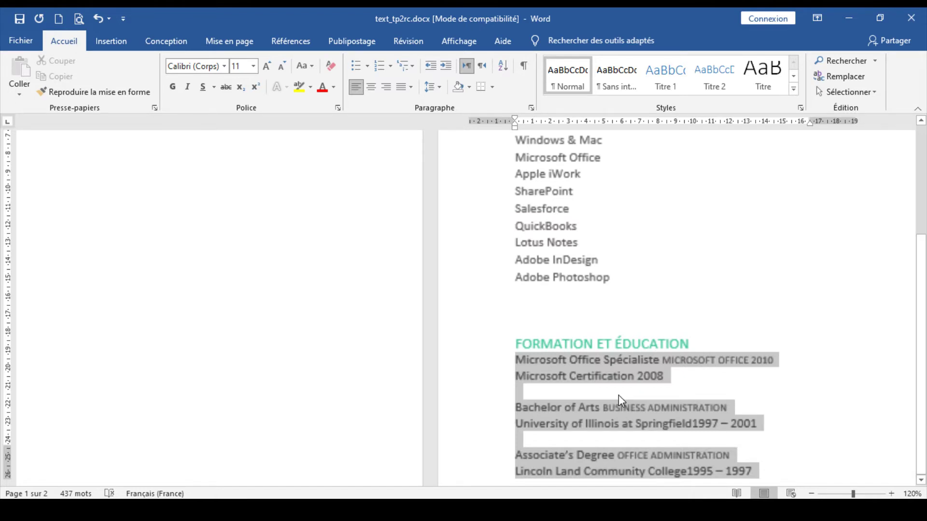
{"action": "scroll", "coordinate": [619, 398], "scroll_direction": "up", "scroll_amount": 2, "text": "ctrl"}
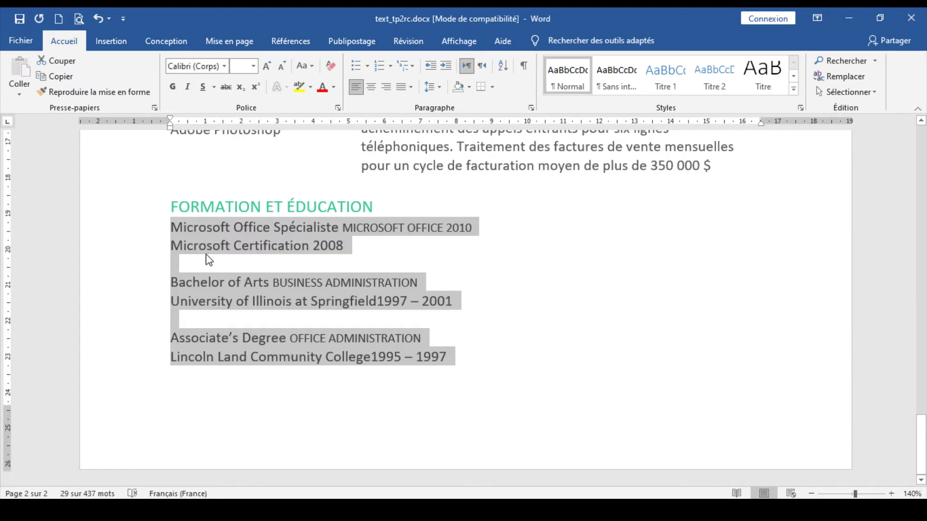
{"action": "key", "text": "alt+Tab"}
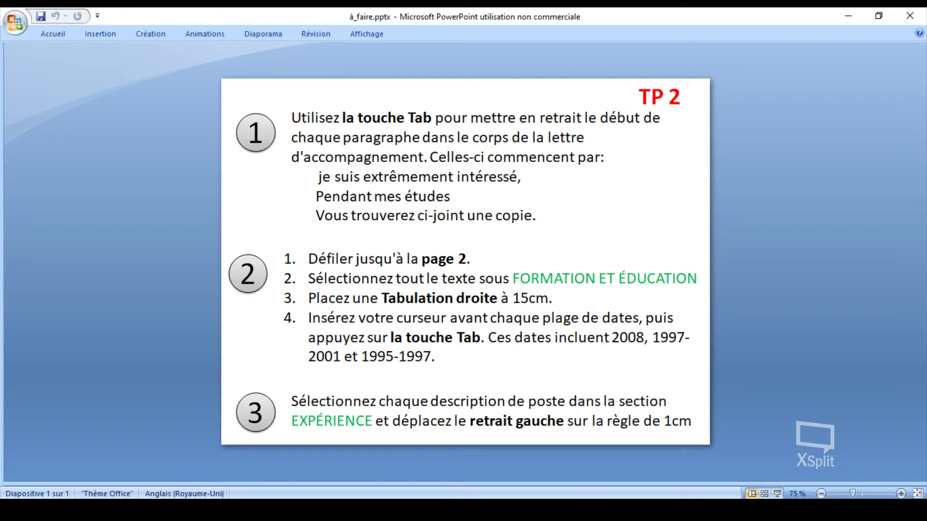
- Switch from the PowerPoint slide back to the Word résumé
{"action": "key", "text": "alt+Tab"}
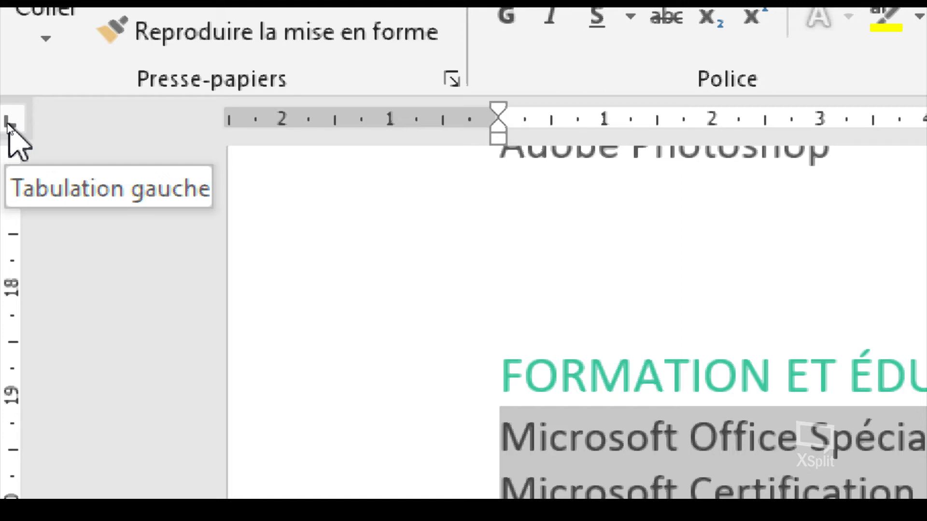
- Cycle the ruler's tab selector through centred to the right-aligned tab type
{"action": "left_click", "coordinate": [8, 126]}
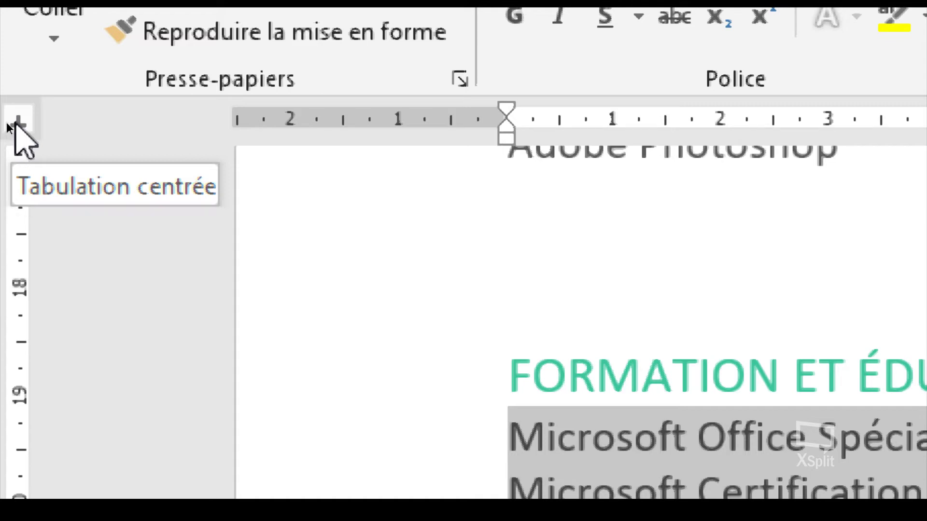
{"action": "left_click", "coordinate": [7, 125]}
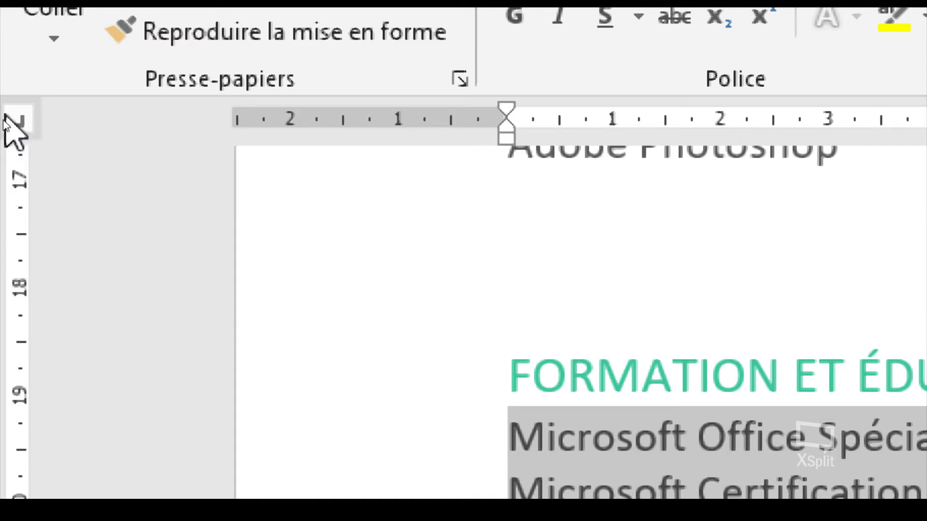
{"action": "left_click", "coordinate": [7, 122]}
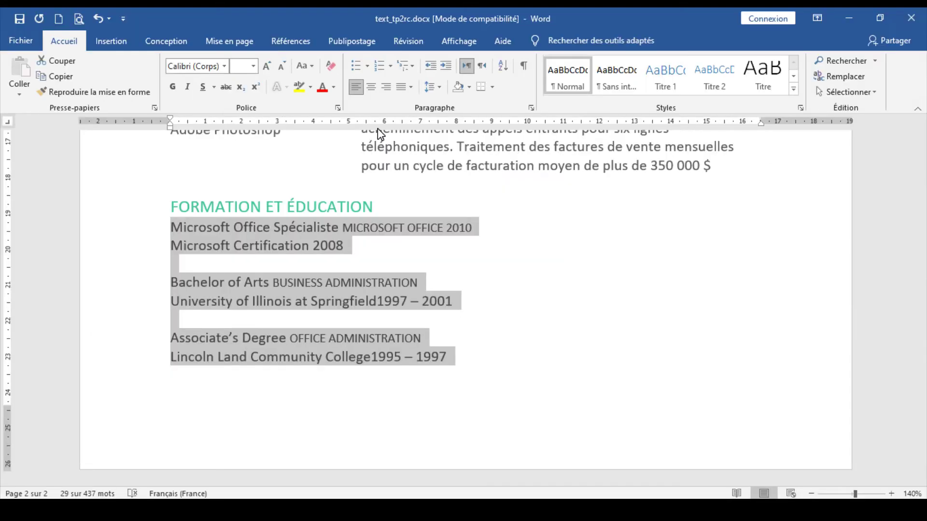
- Turn Règle off and back on under Affichage so the rulers are displayed
{"action": "left_click", "coordinate": [459, 42]}
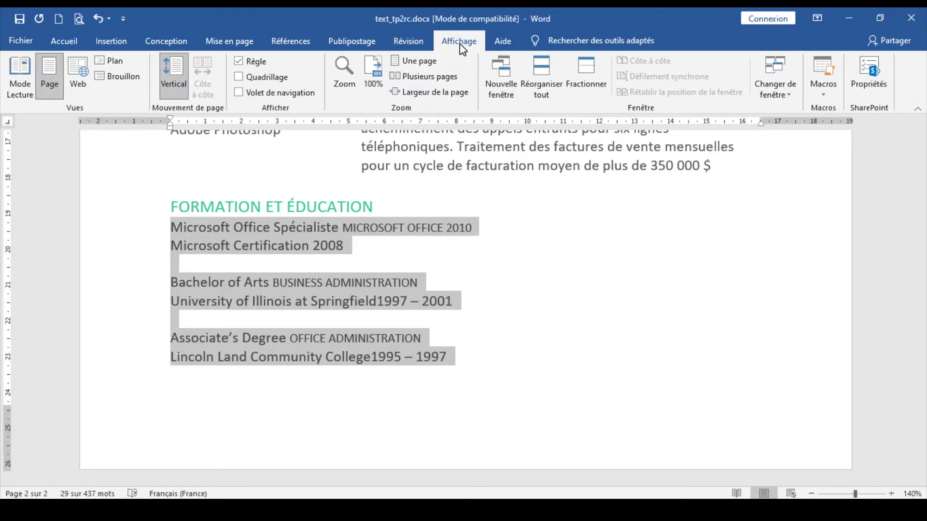
{"action": "left_click", "coordinate": [251, 63]}
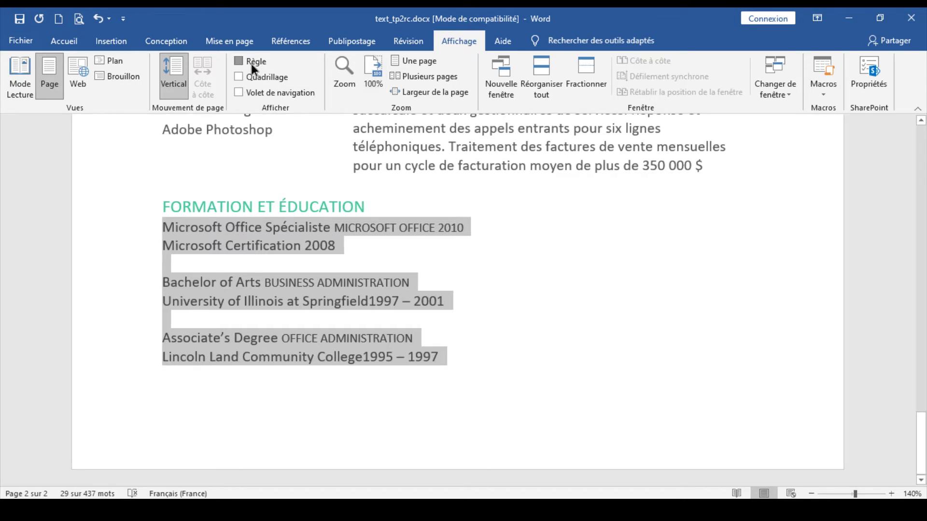
{"action": "left_click", "coordinate": [251, 64]}
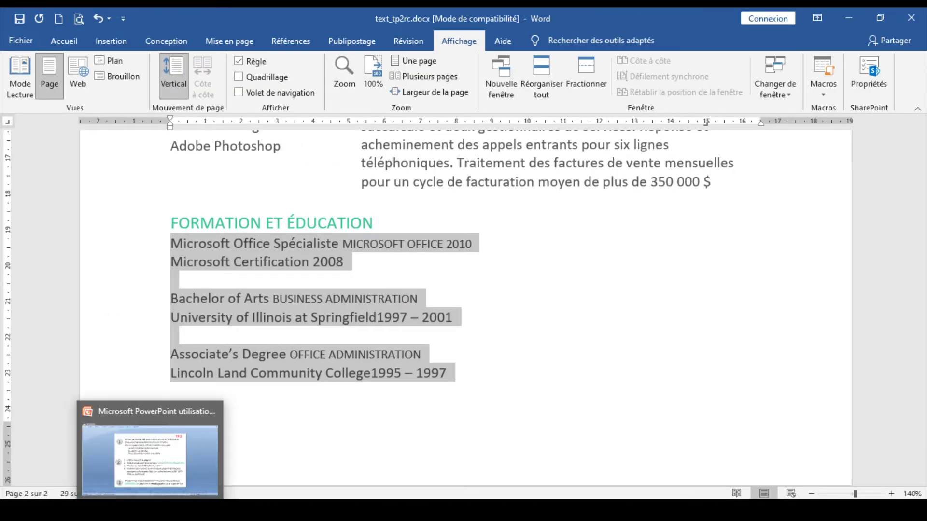
- Check the date ranges listed in the PowerPoint TP 2 slide's instructions
{"action": "left_click", "coordinate": [150, 459]}
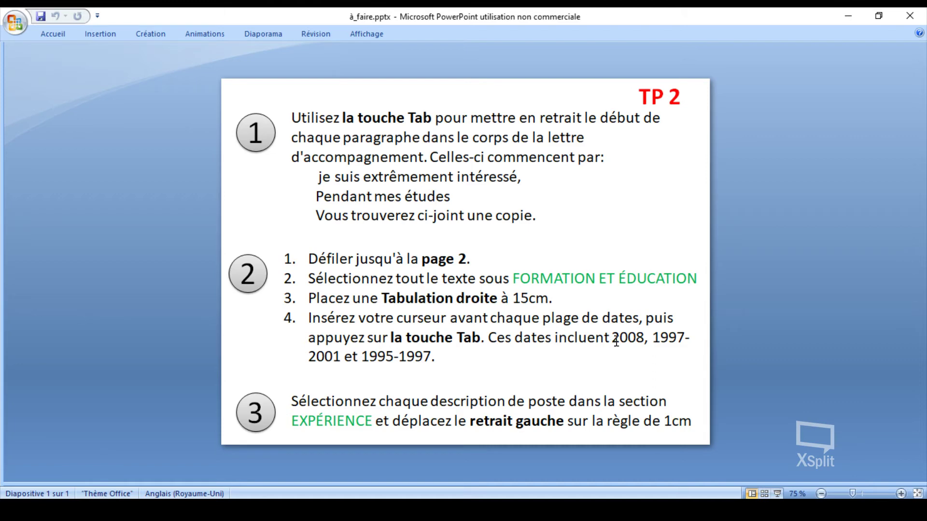
{"action": "left_click", "coordinate": [612, 339]}
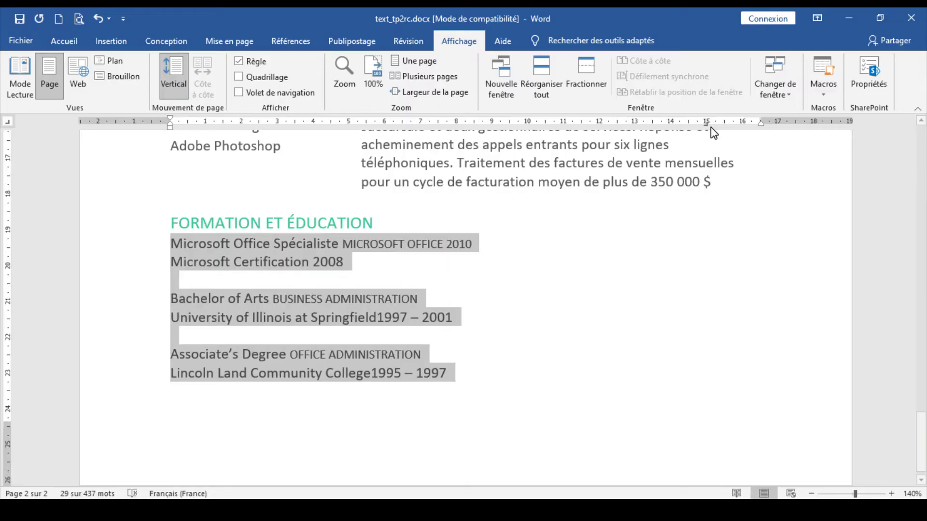
- Move 2008 on the Microsoft Certification line to the right-aligned tab stop
{"action": "left_click", "coordinate": [317, 263]}
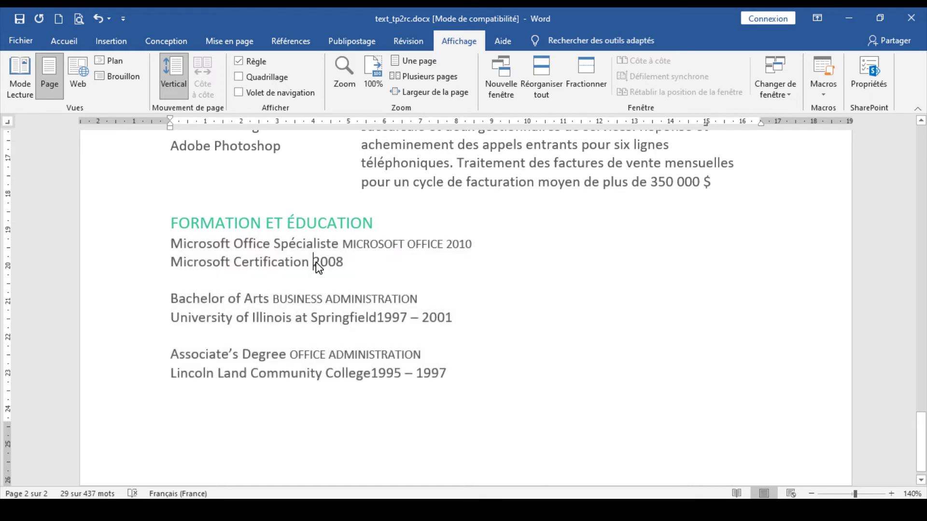
{"action": "triple_click", "coordinate": [316, 263]}
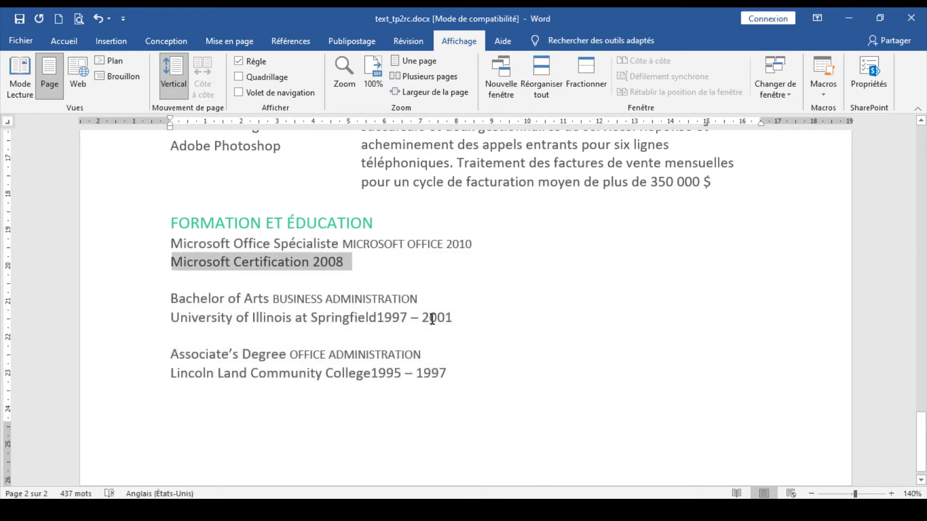
{"action": "left_click_drag", "start_coordinate": [460, 317], "coordinate": [396, 319]}
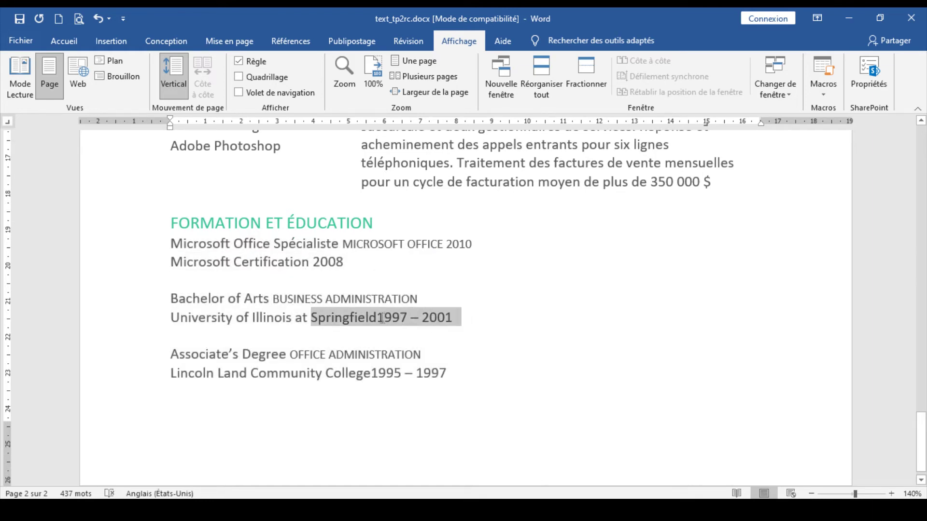
{"action": "left_click_drag", "start_coordinate": [447, 373], "coordinate": [384, 374]}
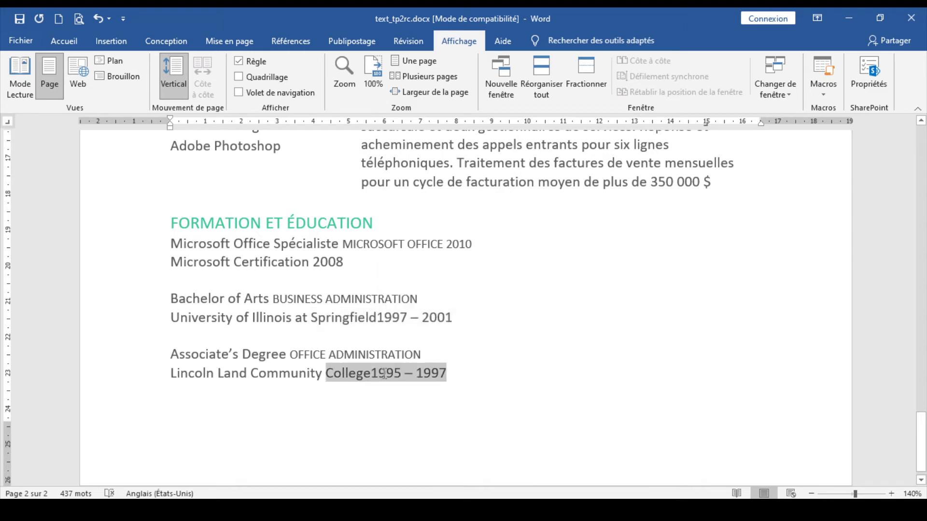
{"action": "left_click", "coordinate": [382, 299]}
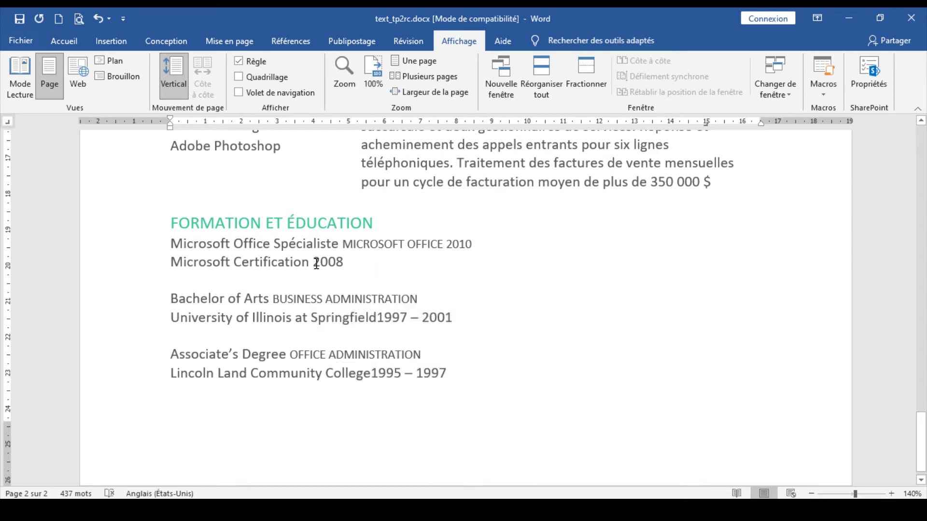
{"action": "left_click", "coordinate": [314, 262]}
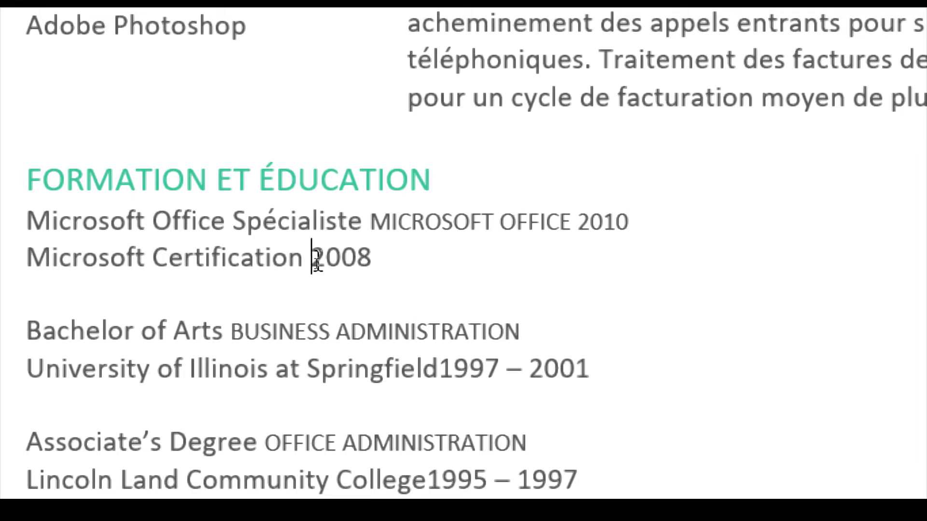
{"action": "key", "text": "Delete"}
{"action": "key", "text": "Delete"}
{"action": "key", "text": "Delete"}
{"action": "key", "text": "Tab"}
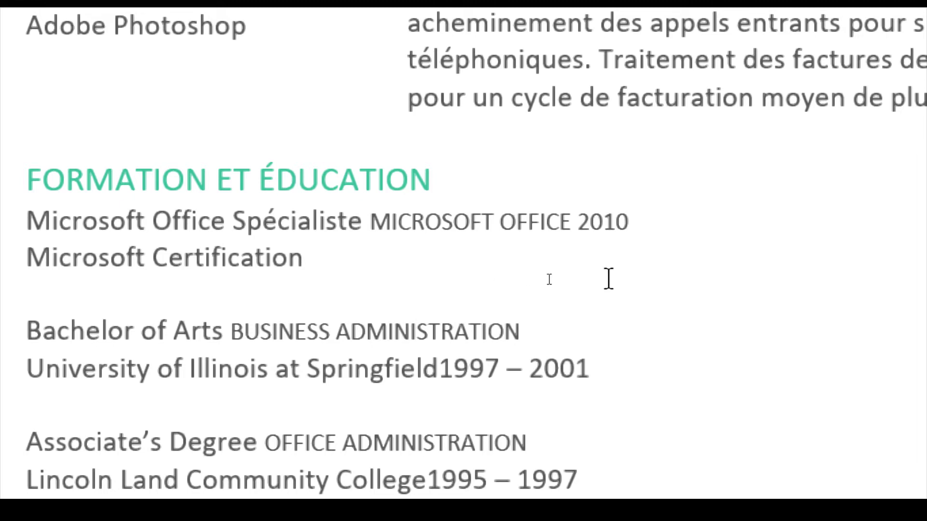
{"action": "type", "text": "2008"}
{"action": "left_click", "coordinate": [707, 257]}
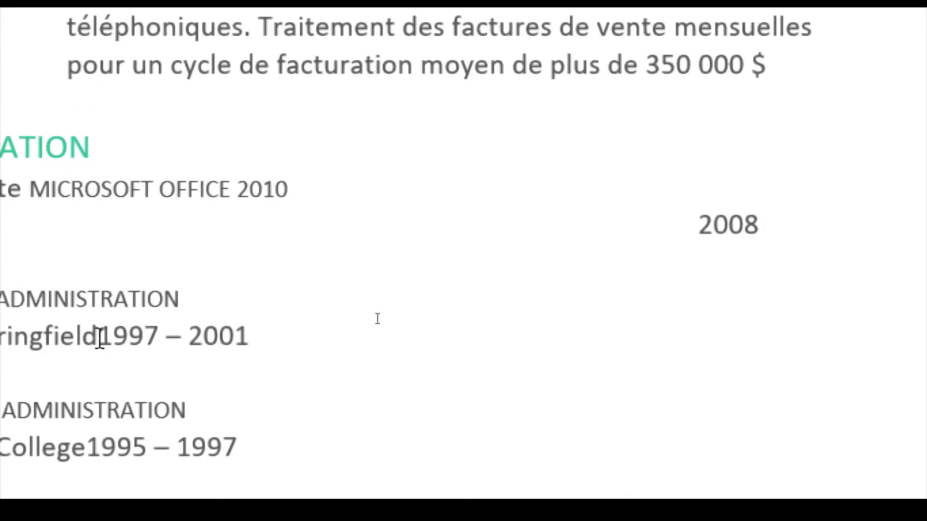
- Tab the 1997 – 2001 and 1995 – 1997 date ranges to the right tab stop, then return to PowerPoint
{"action": "left_click", "coordinate": [99, 337]}
{"action": "key", "text": "Tab"}
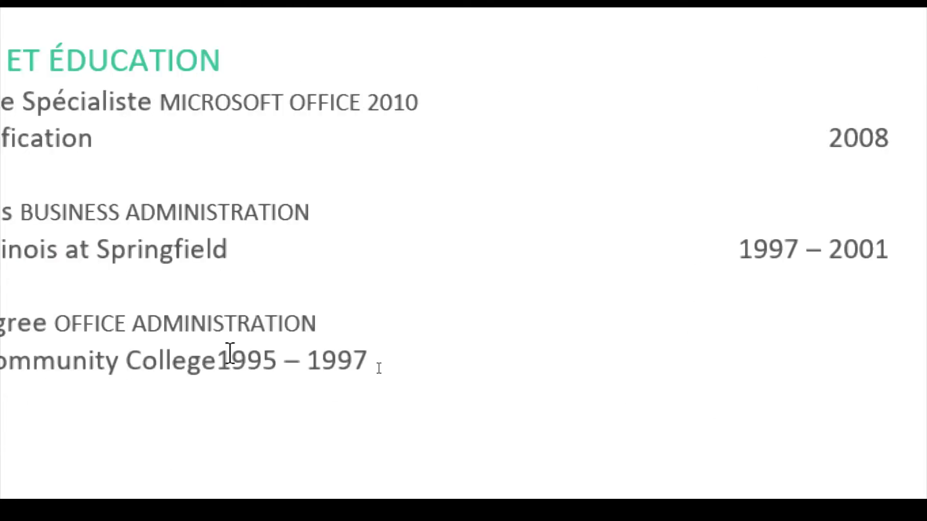
{"action": "left_click", "coordinate": [223, 362]}
{"action": "key", "text": "Tab"}
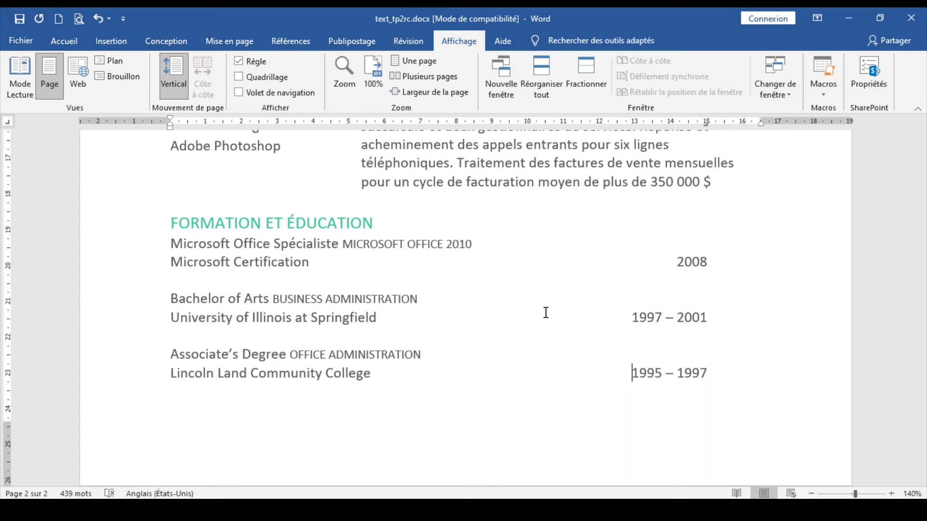
{"action": "key", "text": "alt+Tab"}
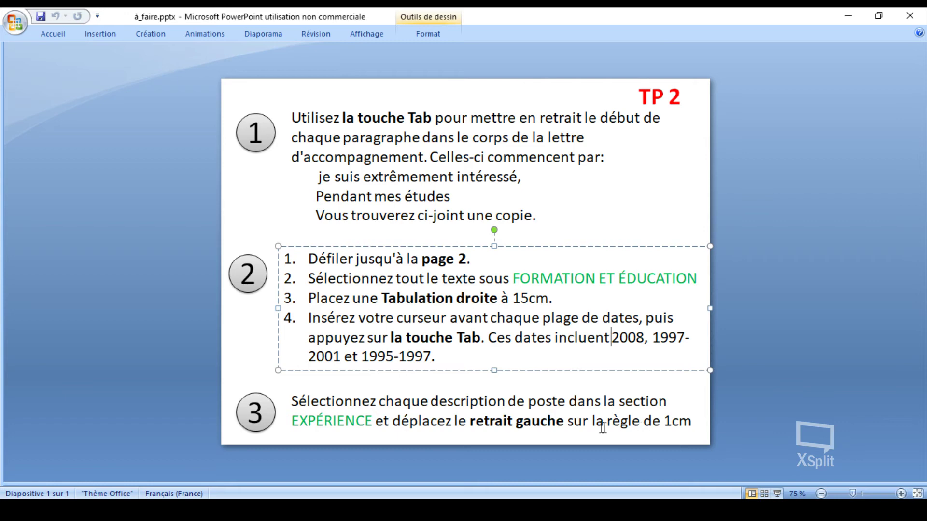
- Read step 3 on the slide, highlighting the word EXPÉRIENCE in its instructions
{"action": "left_click", "coordinate": [452, 423]}
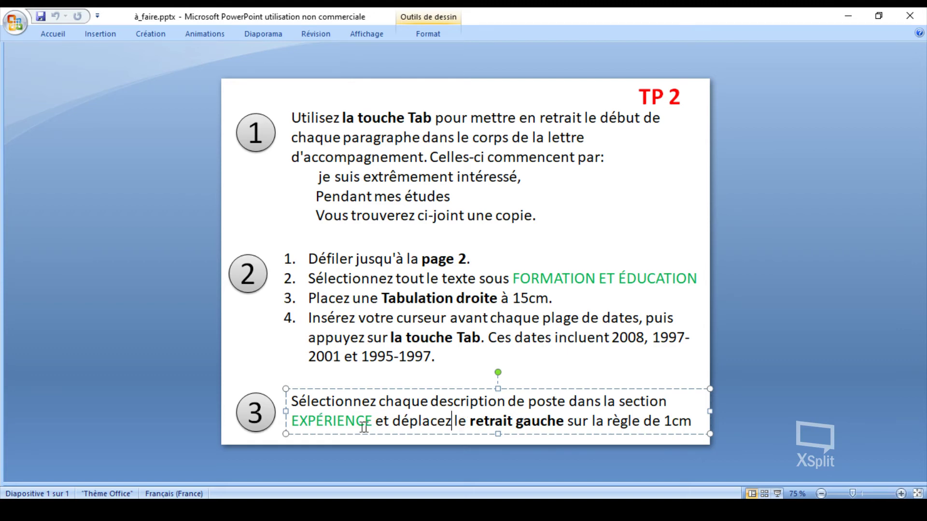
{"action": "left_click", "coordinate": [349, 423]}
{"action": "double_click", "coordinate": [350, 424]}
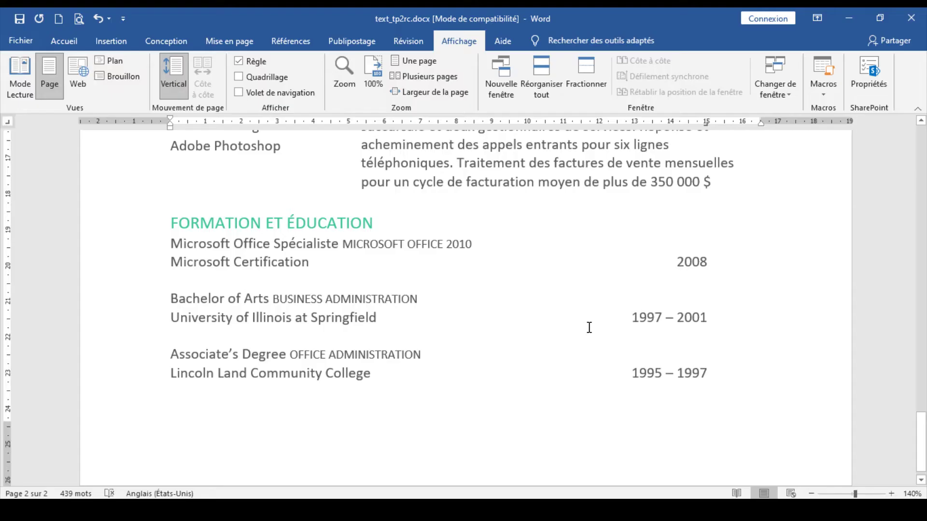
- Select the EXPÉRIENCE heading, then the first job description paragraph
{"action": "scroll", "coordinate": [589, 327], "scroll_direction": "up", "scroll_amount": 3}
{"action": "scroll", "coordinate": [589, 327], "scroll_direction": "up", "scroll_amount": 10}
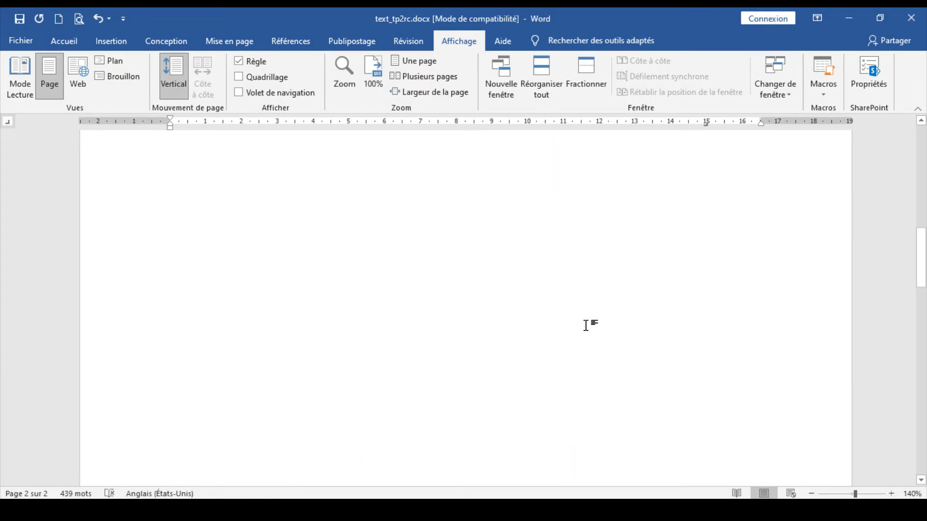
{"action": "scroll", "coordinate": [587, 326], "scroll_direction": "down", "scroll_amount": 5}
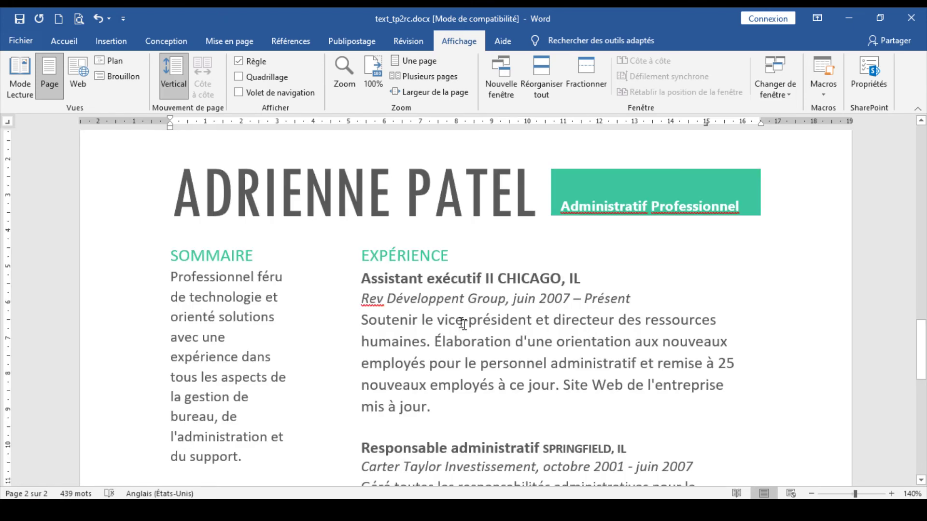
{"action": "double_click", "coordinate": [419, 263]}
{"action": "scroll", "coordinate": [423, 322], "scroll_direction": "down", "scroll_amount": 1}
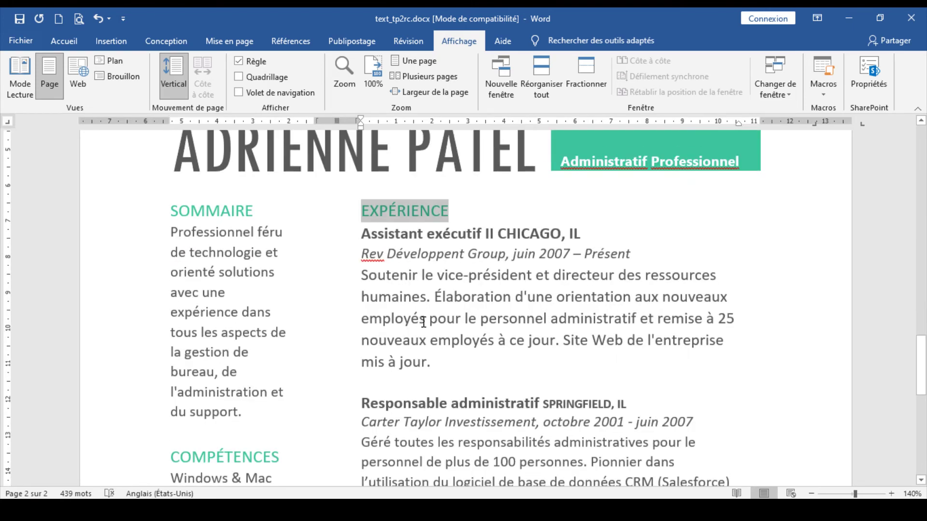
{"action": "scroll", "coordinate": [423, 323], "scroll_direction": "down", "scroll_amount": 1}
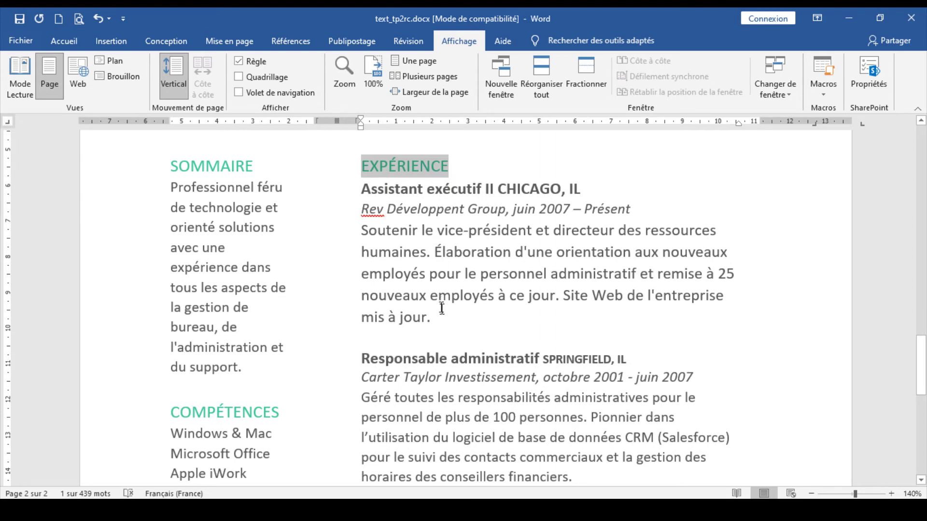
{"action": "left_click_drag", "start_coordinate": [440, 314], "coordinate": [345, 229]}
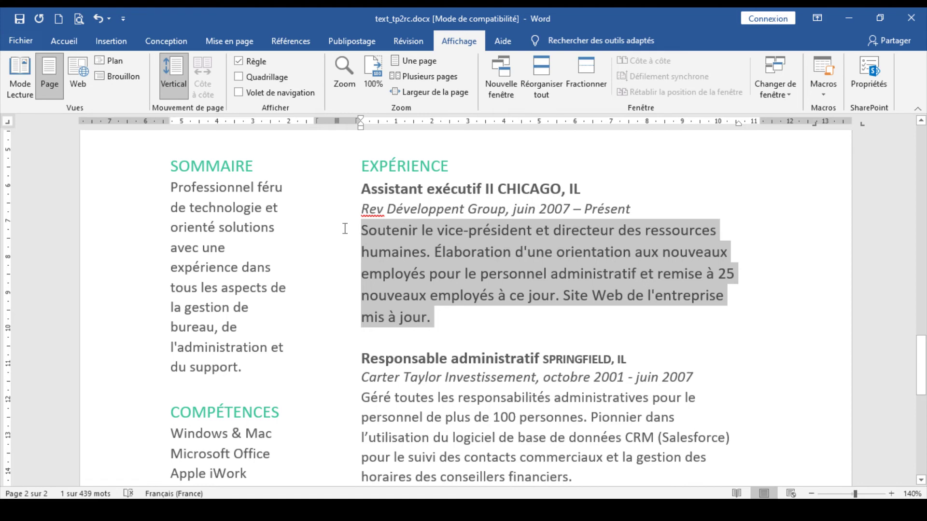
- Check the instruction slide, then return to the résumé and clear the selection
{"action": "scroll", "coordinate": [440, 316], "scroll_direction": "down", "scroll_amount": 1}
{"action": "scroll", "coordinate": [440, 316], "scroll_direction": "down", "scroll_amount": 4}
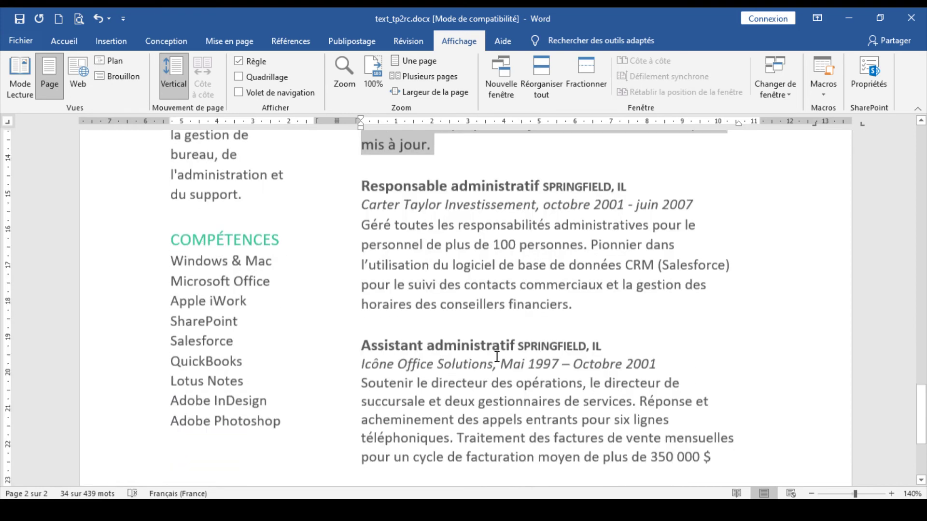
{"action": "scroll", "coordinate": [496, 347], "scroll_direction": "up", "scroll_amount": 5}
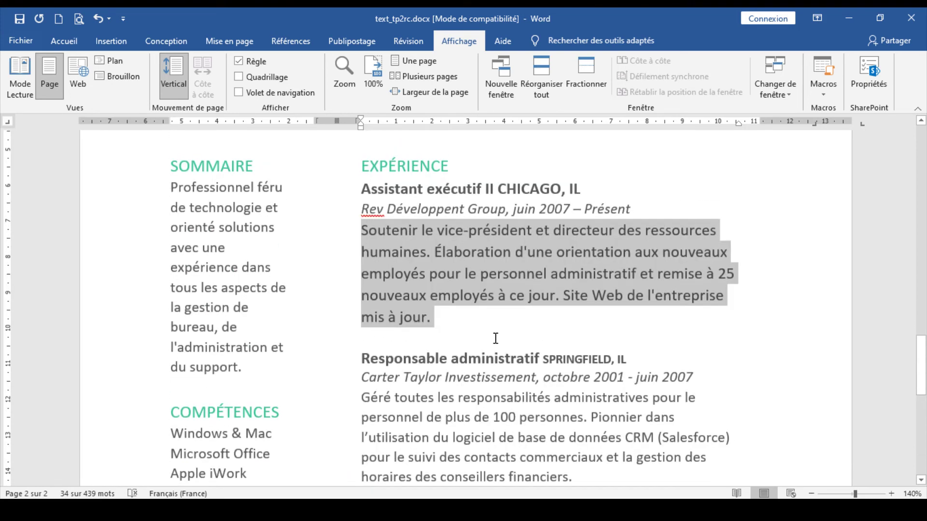
{"action": "scroll", "coordinate": [495, 338], "scroll_direction": "down", "scroll_amount": 1}
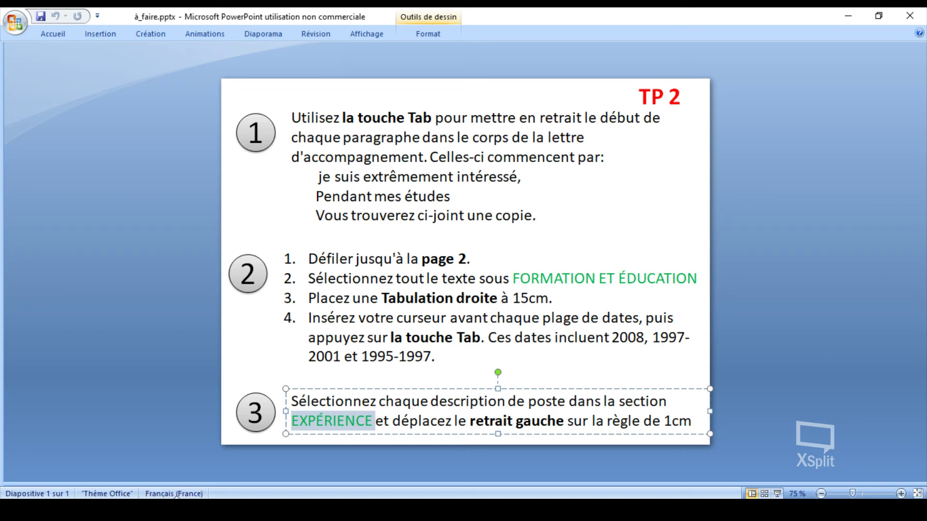
{"action": "key", "text": "alt+Tab"}
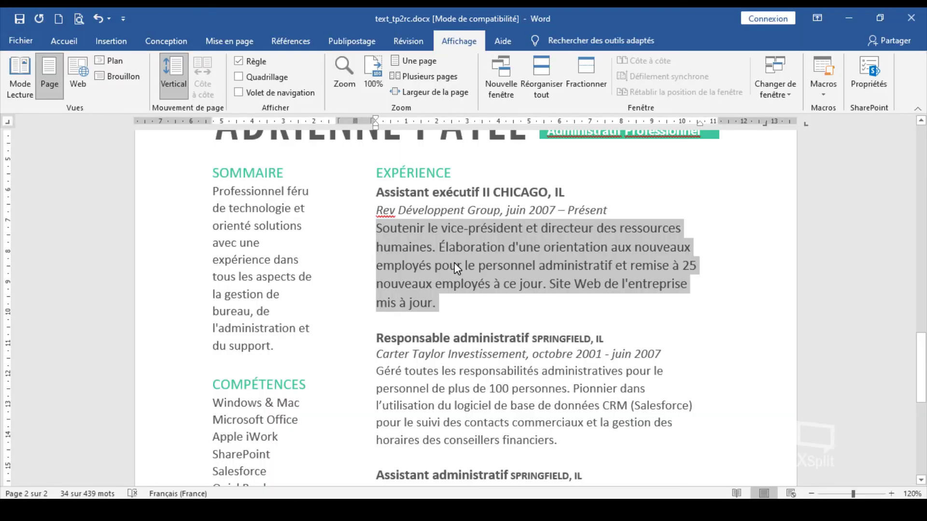
{"action": "left_click", "coordinate": [441, 302]}
- Set a 1 cm left indent for the Assistant exécutif II block, undoing a stray first-line indent
{"action": "left_click_drag", "start_coordinate": [426, 296], "coordinate": [373, 211]}
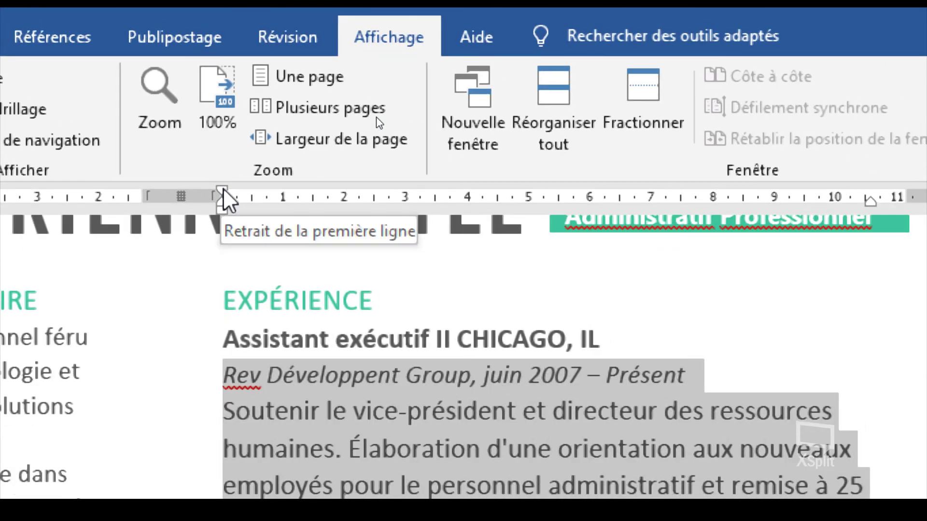
{"action": "mouse_move", "coordinate": [223, 189]}
{"action": "left_mouse_down"}
{"action": "mouse_move", "coordinate": [337, 187]}
{"action": "mouse_move", "coordinate": [209, 189]}
{"action": "left_mouse_up"}
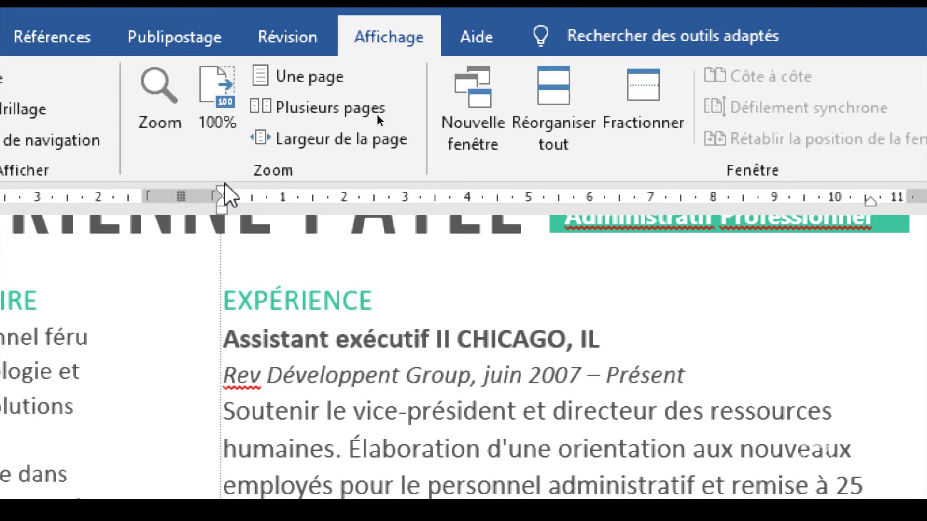
{"action": "key", "text": "ctrl+shift+End"}
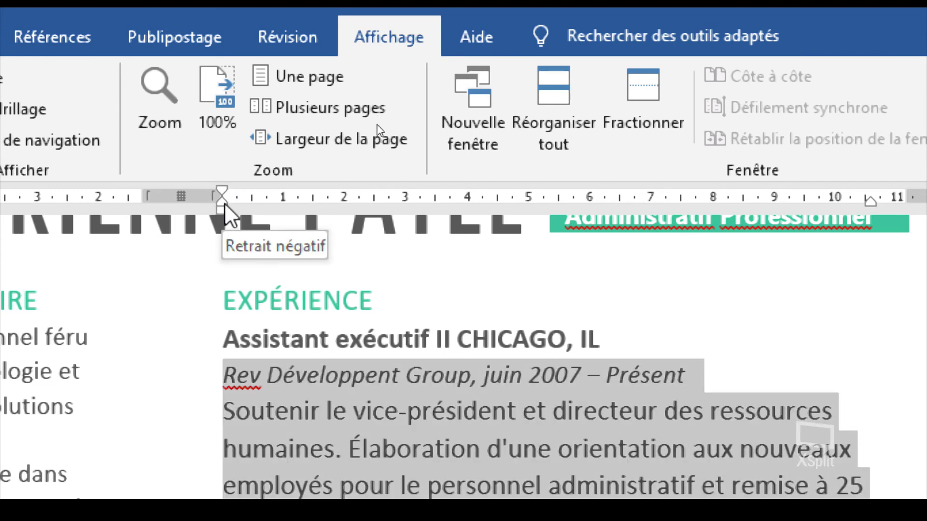
{"action": "left_click_drag", "start_coordinate": [224, 205], "coordinate": [224, 205]}
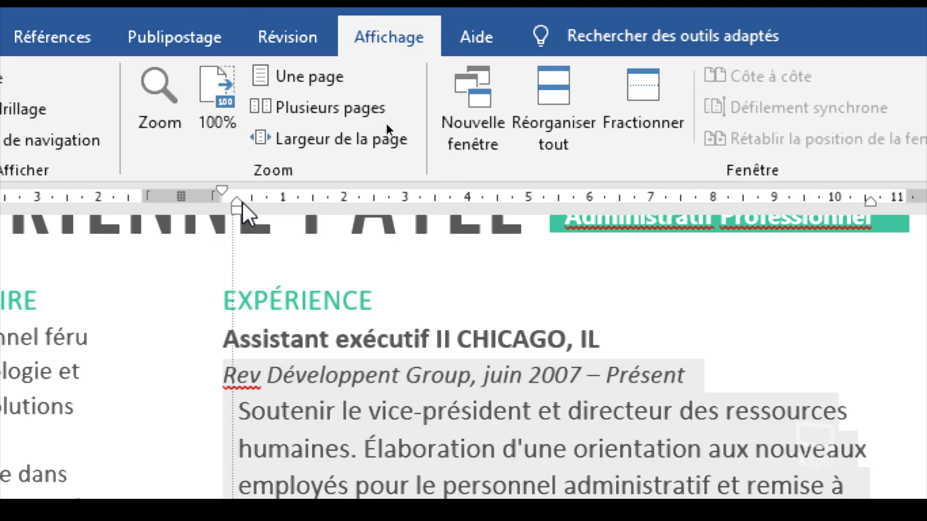
{"action": "left_click_drag", "start_coordinate": [224, 205], "coordinate": [283, 202]}
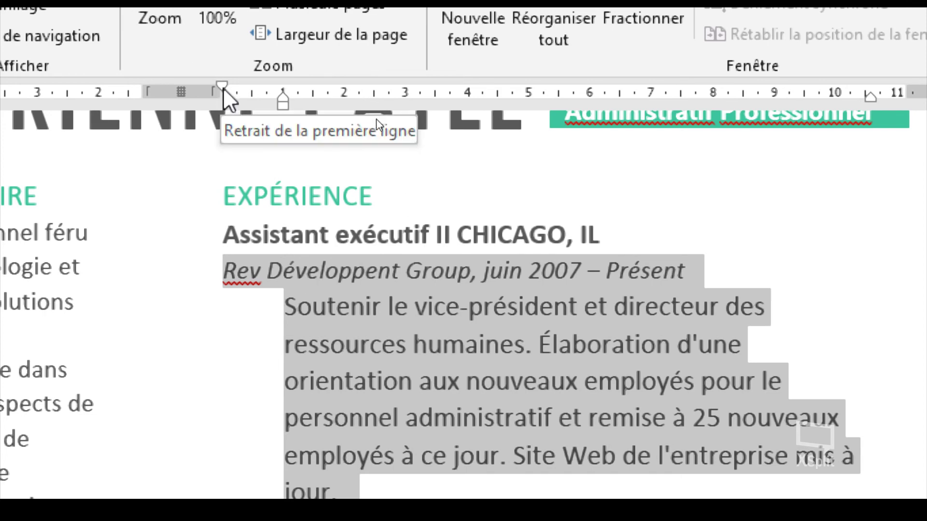
{"action": "scroll", "coordinate": [437, 410], "scroll_direction": "down", "scroll_amount": 1}
{"action": "scroll", "coordinate": [442, 425], "scroll_direction": "down", "scroll_amount": 2}
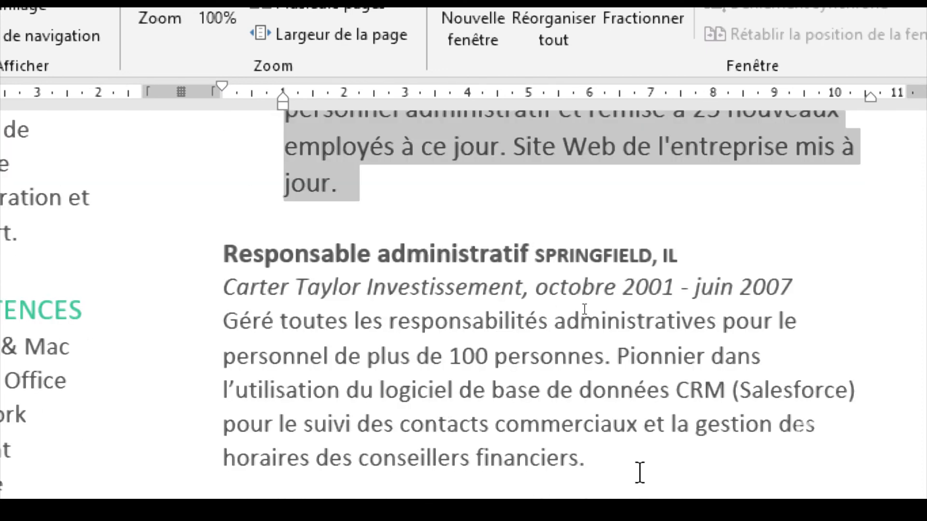
- Give the Responsable administratif and Assistant administratif descriptions each a 1 cm left indent
{"action": "left_click_drag", "start_coordinate": [640, 472], "coordinate": [222, 285]}
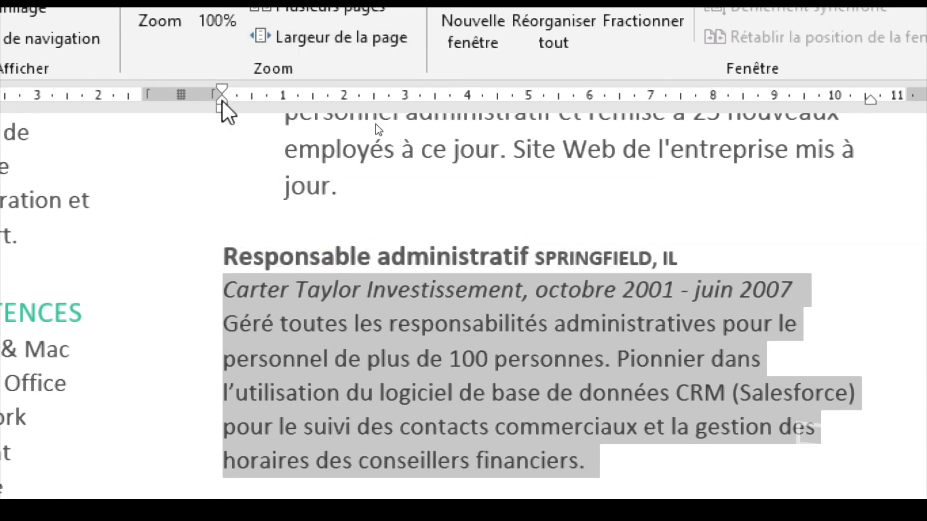
{"action": "left_click_drag", "start_coordinate": [222, 102], "coordinate": [287, 105]}
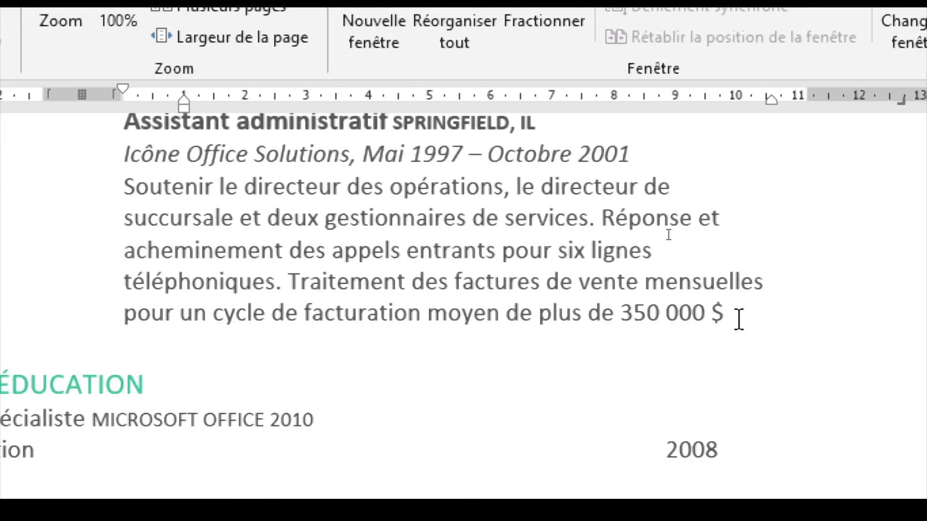
{"action": "left_click", "coordinate": [726, 313]}
{"action": "left_click", "coordinate": [83, 155], "text": "shift"}
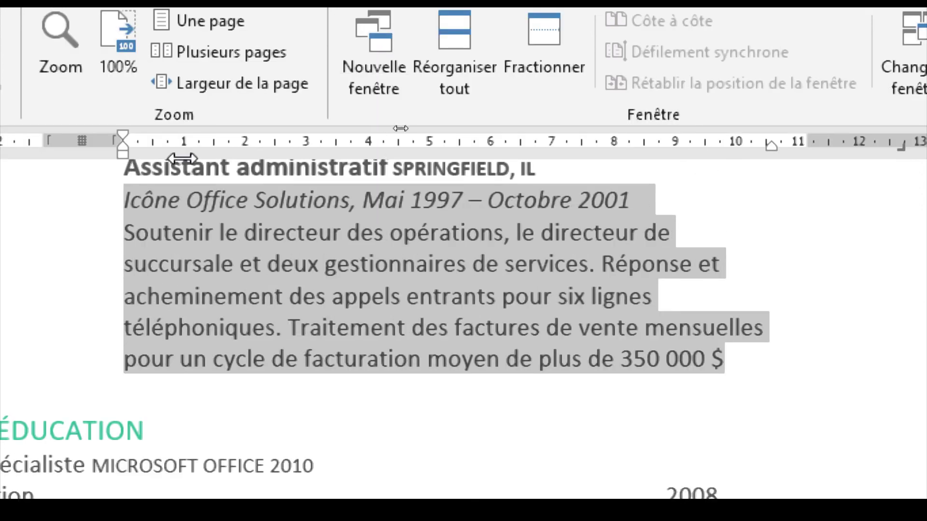
{"action": "mouse_move", "coordinate": [183, 152]}
{"action": "left_mouse_down"}
{"action": "mouse_move", "coordinate": [121, 153]}
{"action": "mouse_move", "coordinate": [183, 151]}
{"action": "left_mouse_up"}
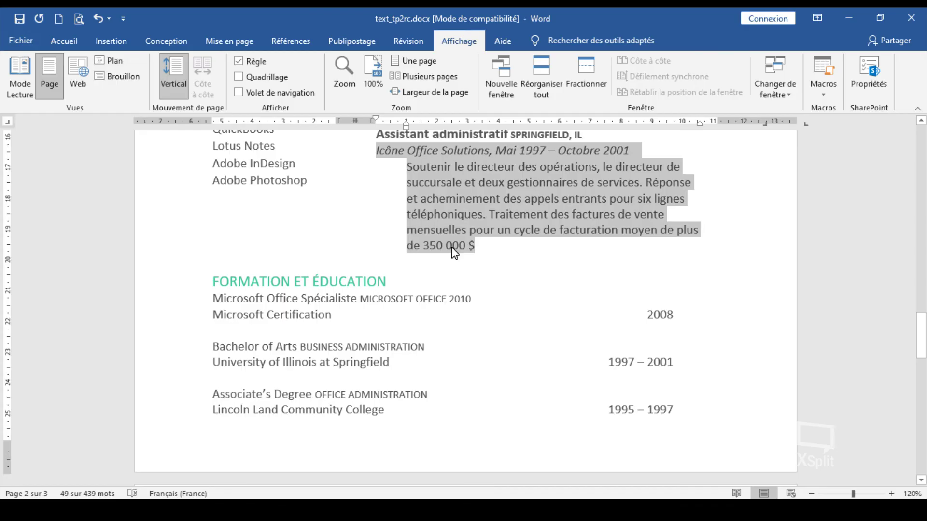
- Deselect the text to check the new 1 cm description indents
{"action": "scroll", "coordinate": [454, 251], "scroll_direction": "up", "scroll_amount": 3}
{"action": "scroll", "coordinate": [456, 256], "scroll_direction": "up", "scroll_amount": 2}
{"action": "left_click", "coordinate": [458, 259]}
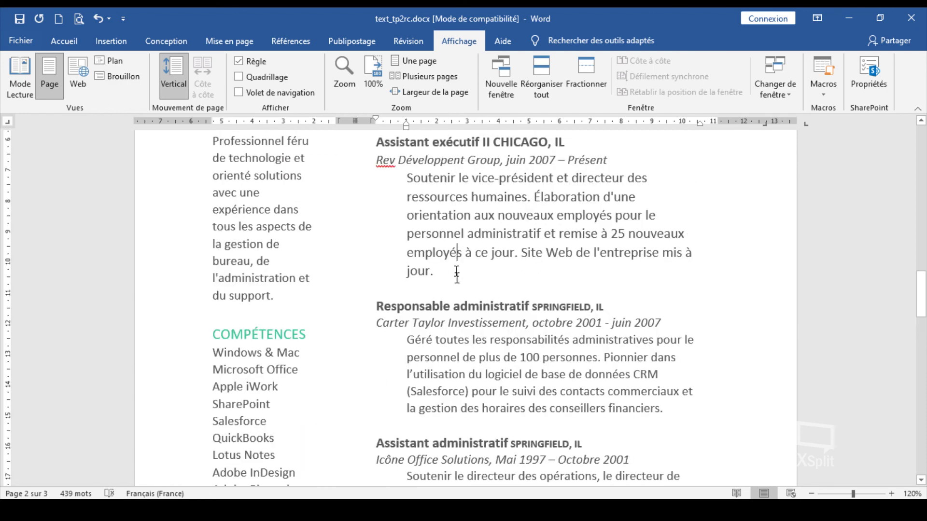
- Delete the empty third page after the education section, then review both pages
{"action": "scroll", "coordinate": [459, 307], "scroll_direction": "down", "scroll_amount": 2}
{"action": "scroll", "coordinate": [459, 307], "scroll_direction": "down", "scroll_amount": 5}
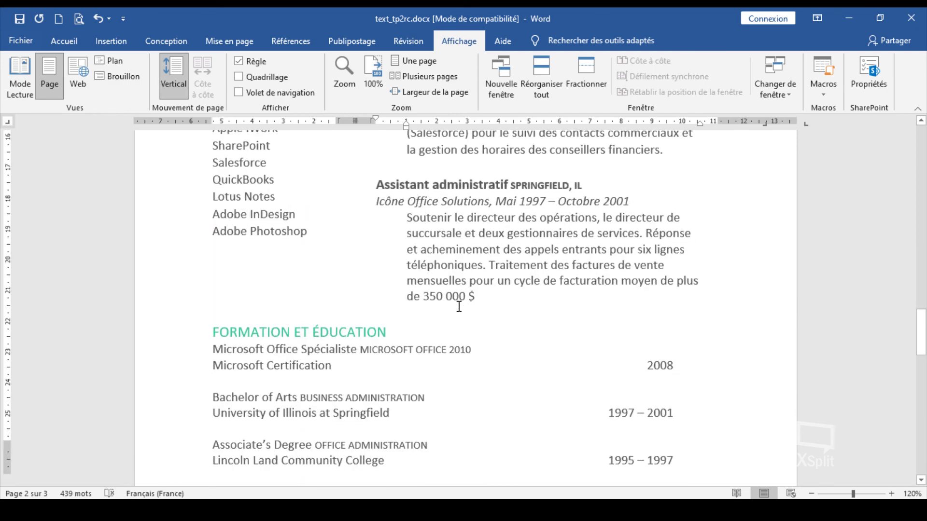
{"action": "scroll", "coordinate": [459, 306], "scroll_direction": "down", "scroll_amount": 3}
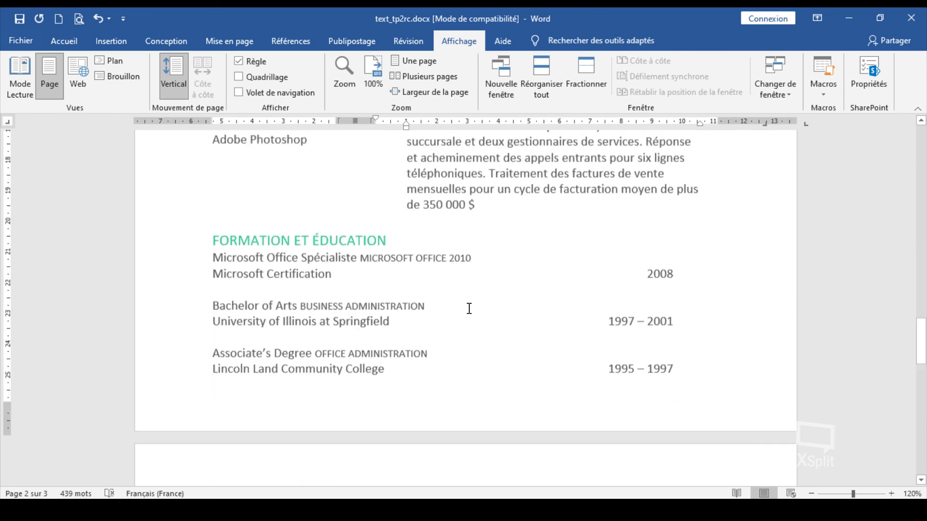
{"action": "scroll", "coordinate": [470, 311], "scroll_direction": "down", "scroll_amount": 6}
{"action": "left_click", "coordinate": [469, 331]}
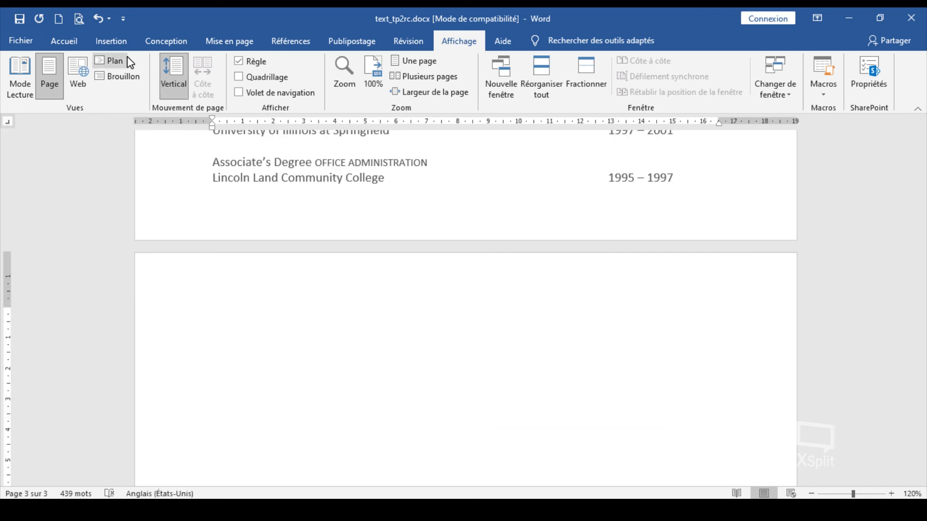
{"action": "key", "text": "BackSpace"}
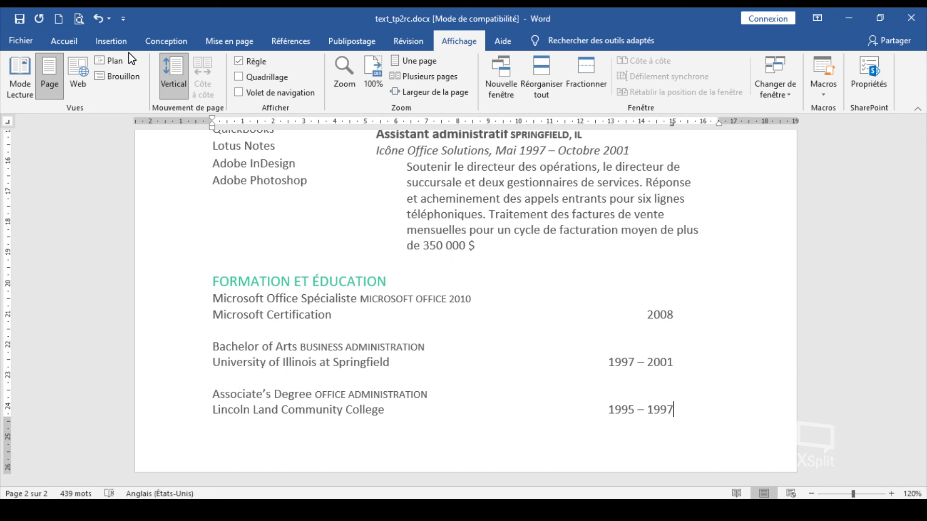
{"action": "scroll", "coordinate": [588, 265], "scroll_direction": "down", "scroll_amount": 10, "text": "ctrl"}
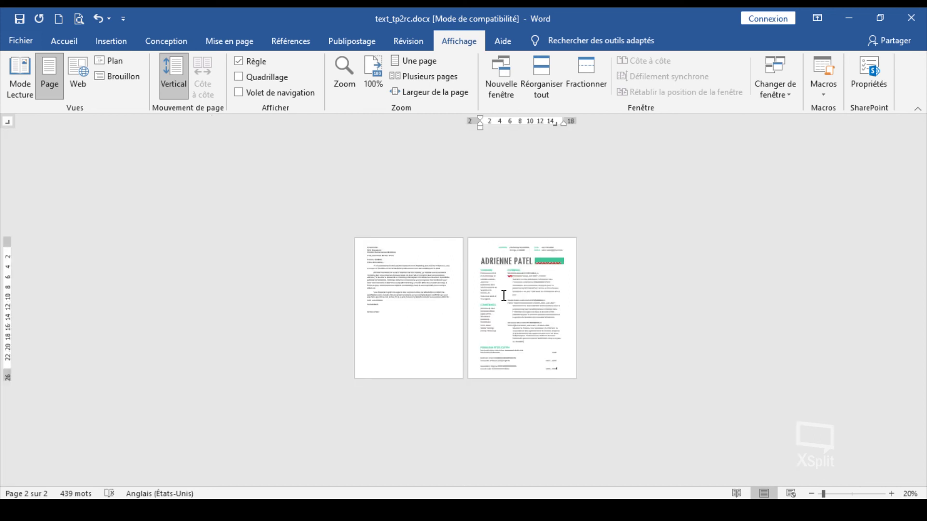
{"action": "scroll", "coordinate": [504, 296], "scroll_direction": "up", "scroll_amount": 2, "text": "ctrl"}
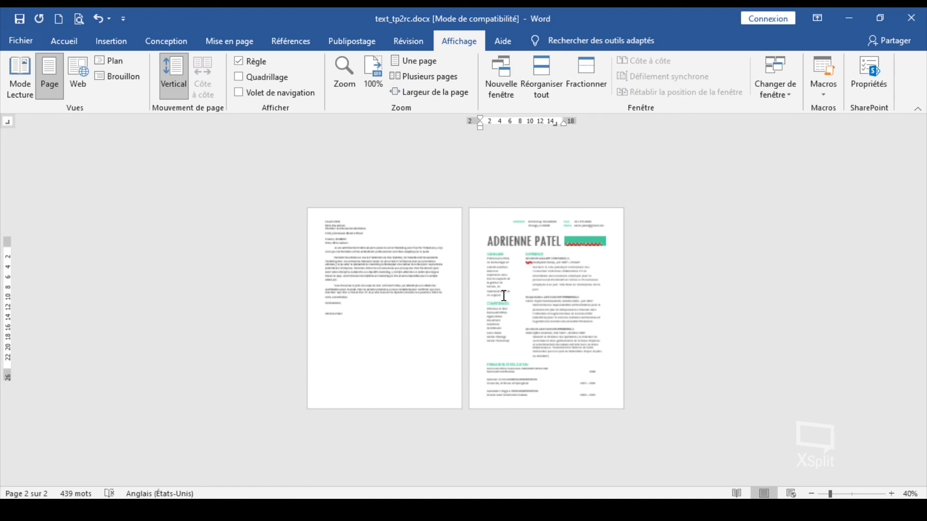
{"action": "scroll", "coordinate": [417, 284], "scroll_direction": "up", "scroll_amount": 2, "text": "ctrl"}
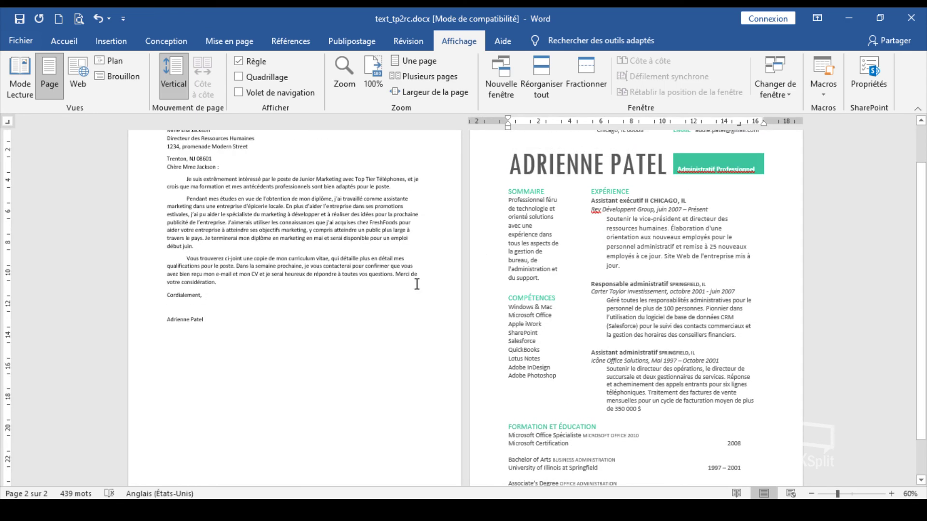
{"action": "scroll", "coordinate": [416, 284], "scroll_direction": "up", "scroll_amount": 1, "text": "ctrl"}
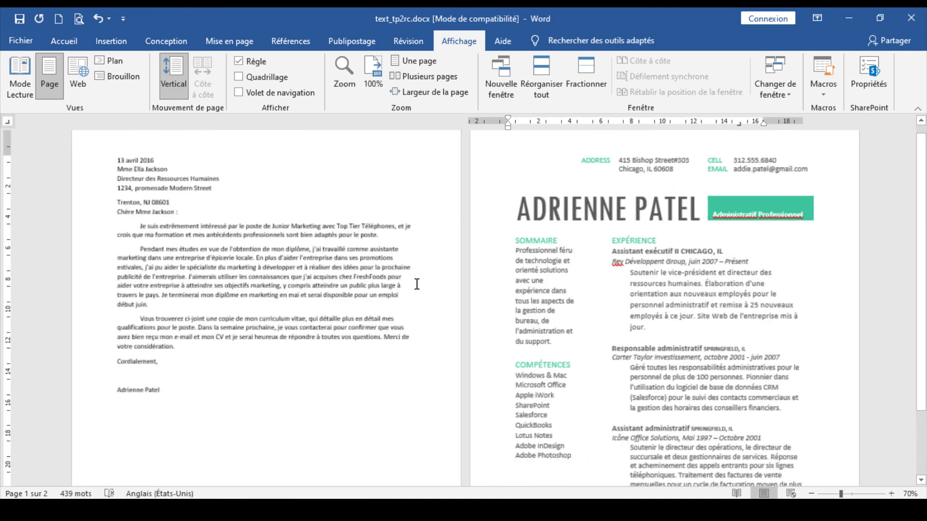